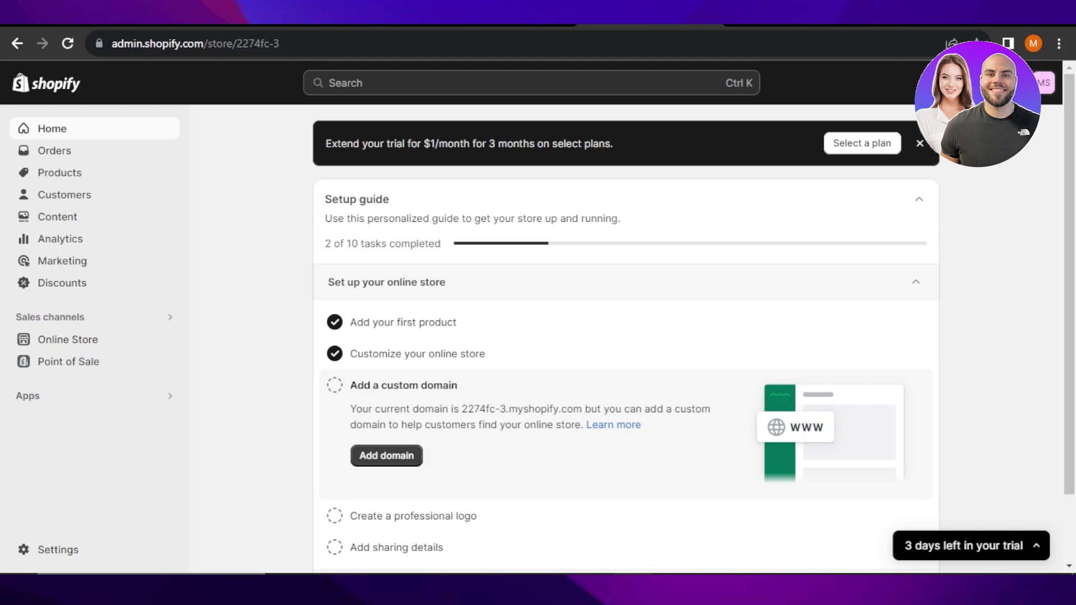
# - Close the 'Extend your trial' banner so the Setup guide (2 of 10 tasks) sits at the top
pyautogui.click(919, 144)
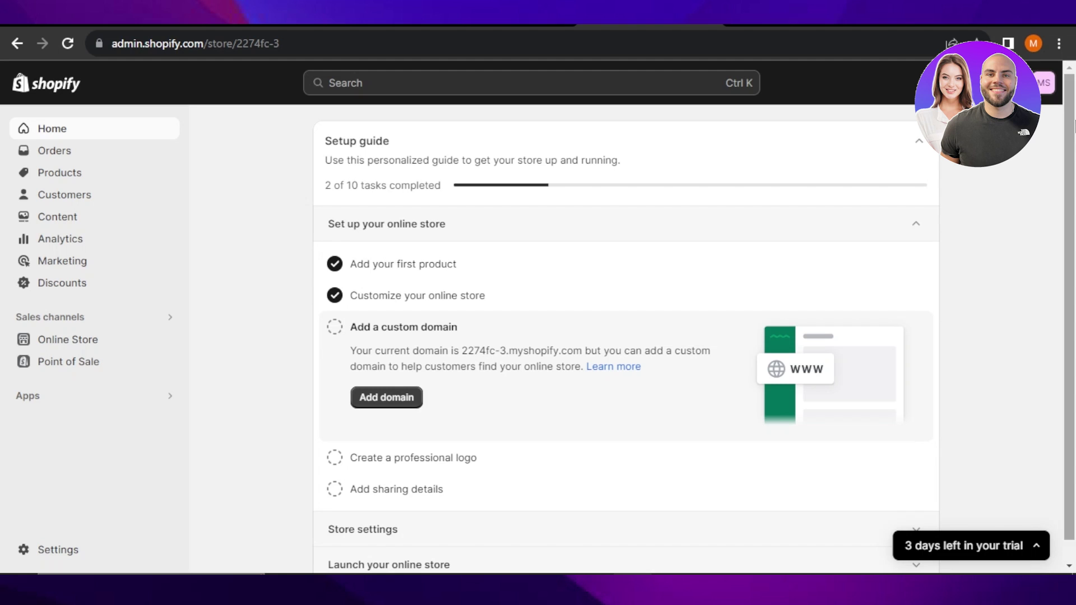
pyautogui.scroll(-1, 1073, 244)
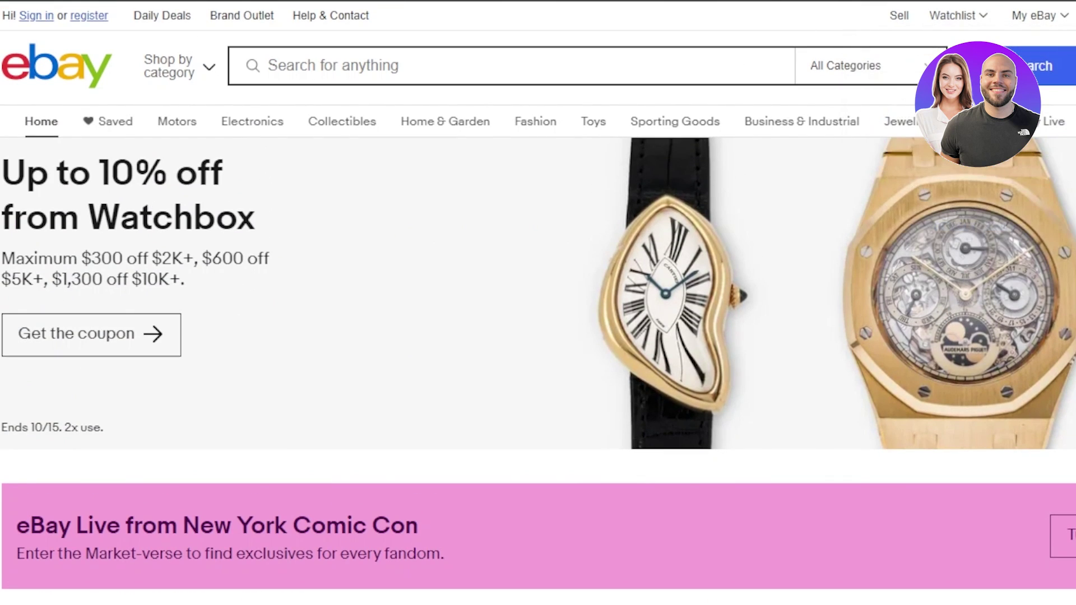
# - Scroll up and down the eBay homepage to review its deals and listings
pyautogui.scroll(-7, 538, 302)
pyautogui.scroll(-10, 538, 303)
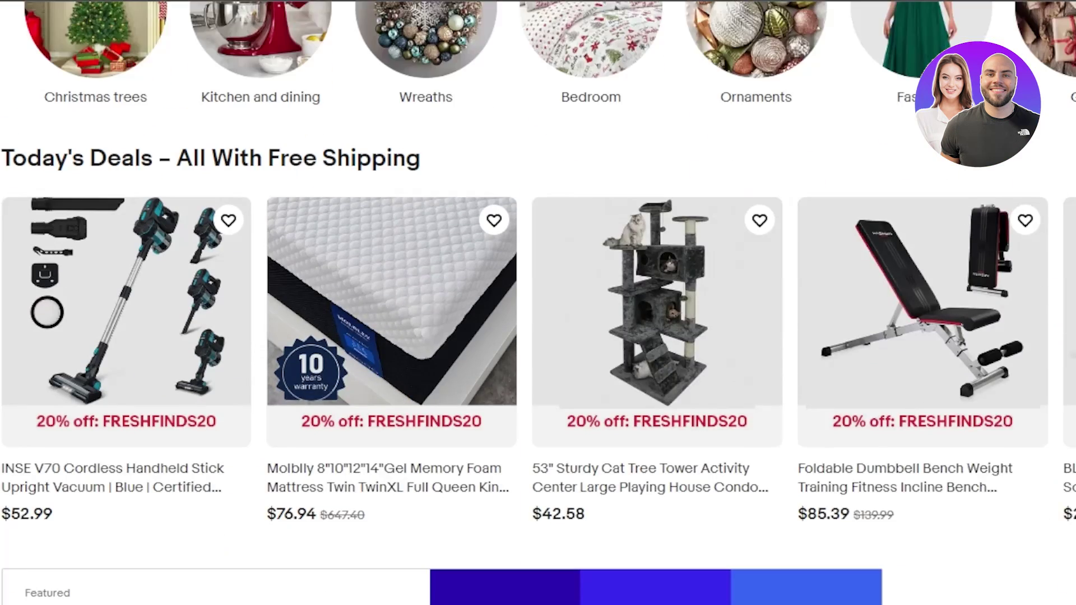
pyautogui.scroll(10, 538, 303)
pyautogui.scroll(8, 538, 302)
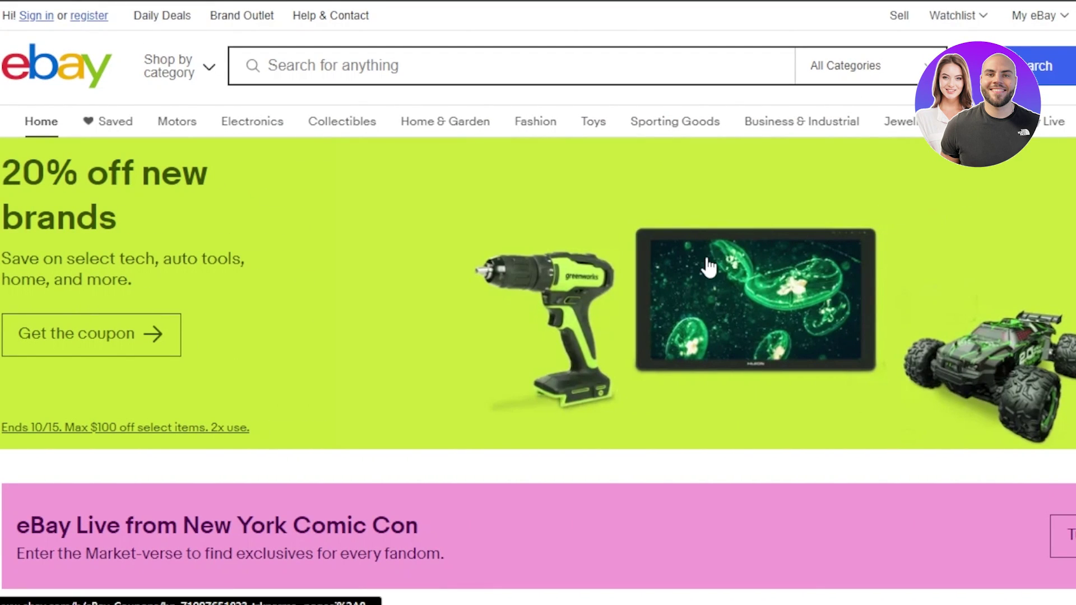
pyautogui.scroll(-16, 538, 302)
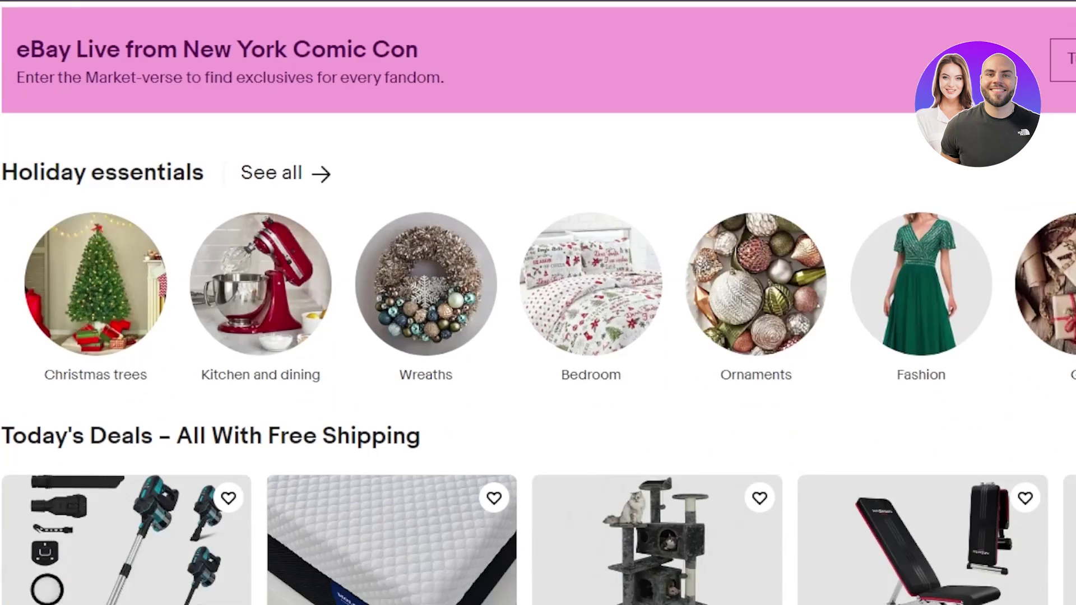
pyautogui.scroll(-15, 538, 302)
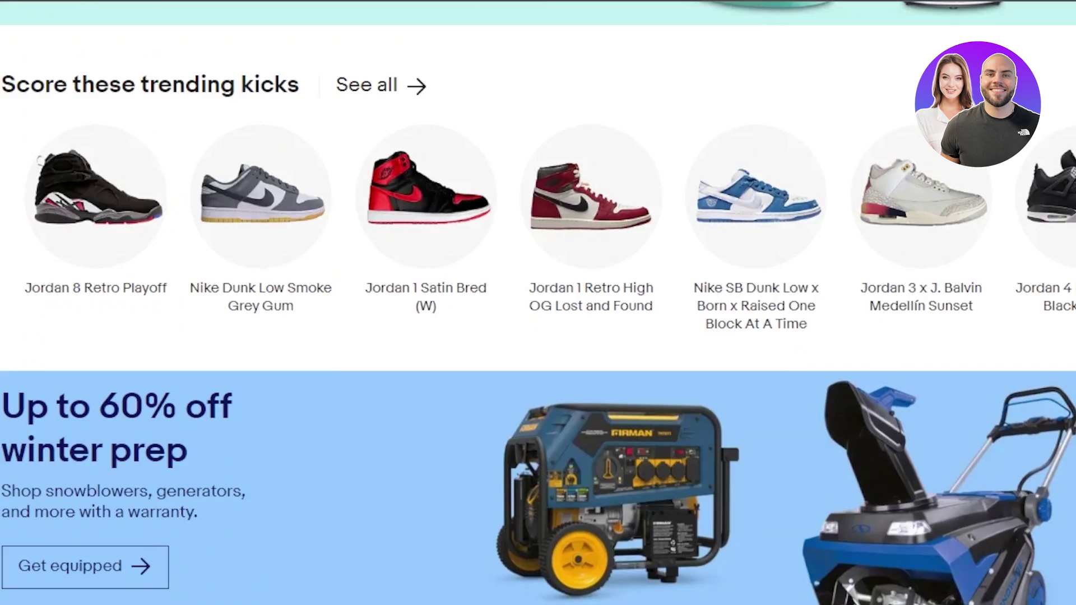
pyautogui.scroll(20, 538, 303)
pyautogui.scroll(-16, 538, 302)
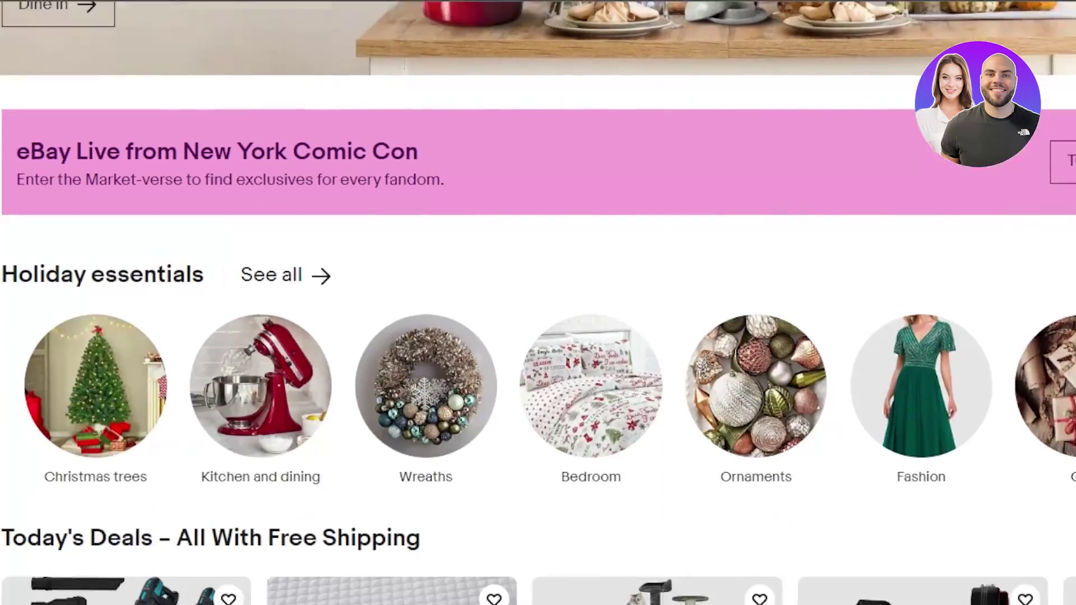
pyautogui.scroll(-4, 538, 302)
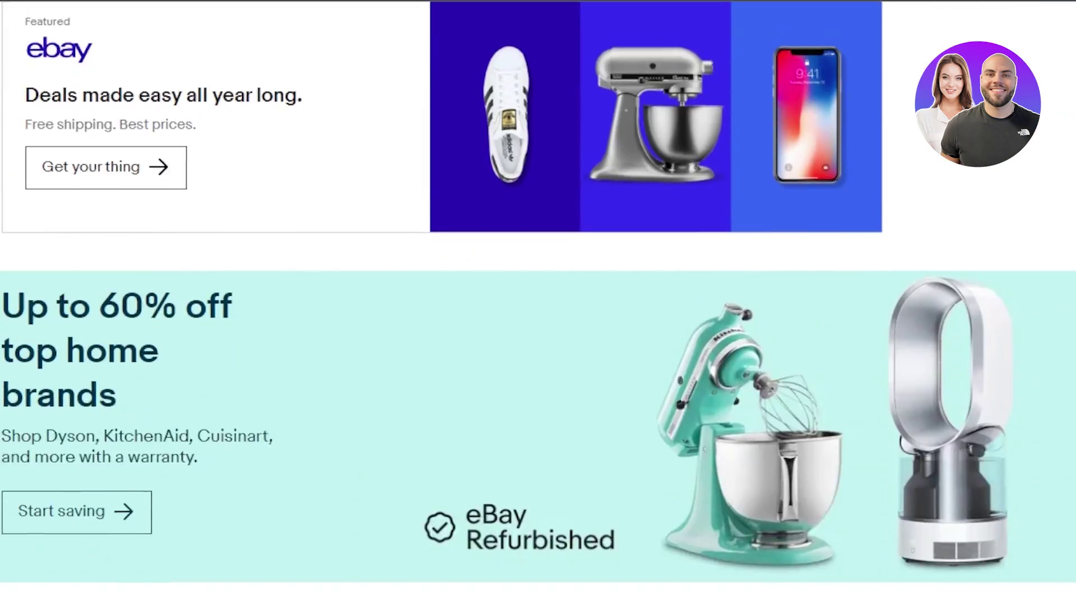
pyautogui.scroll(15, 537, 302)
pyautogui.scroll(-8, 538, 303)
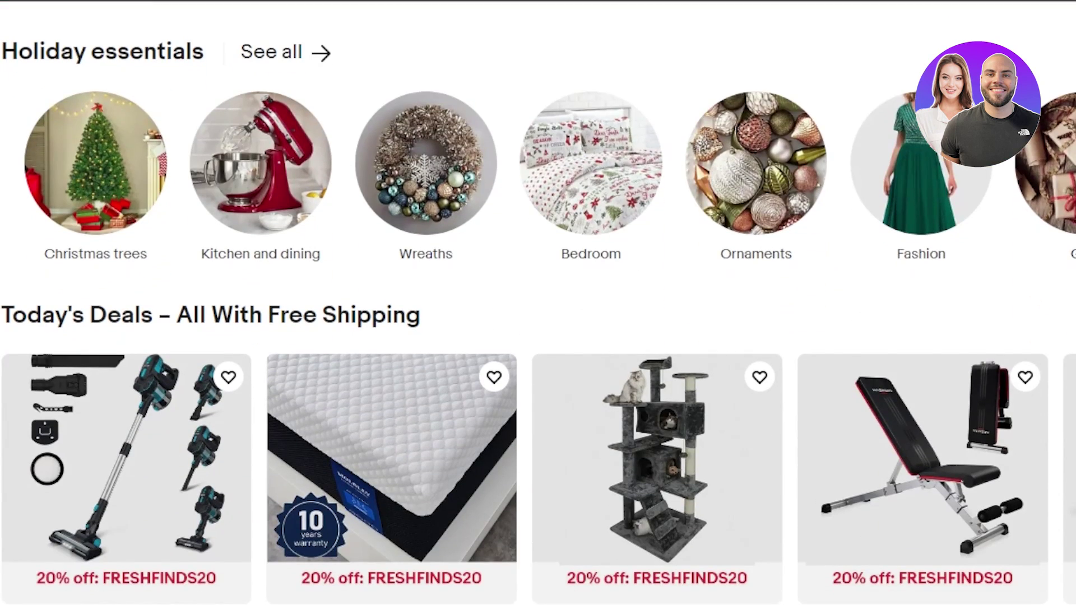
pyautogui.scroll(10, 537, 302)
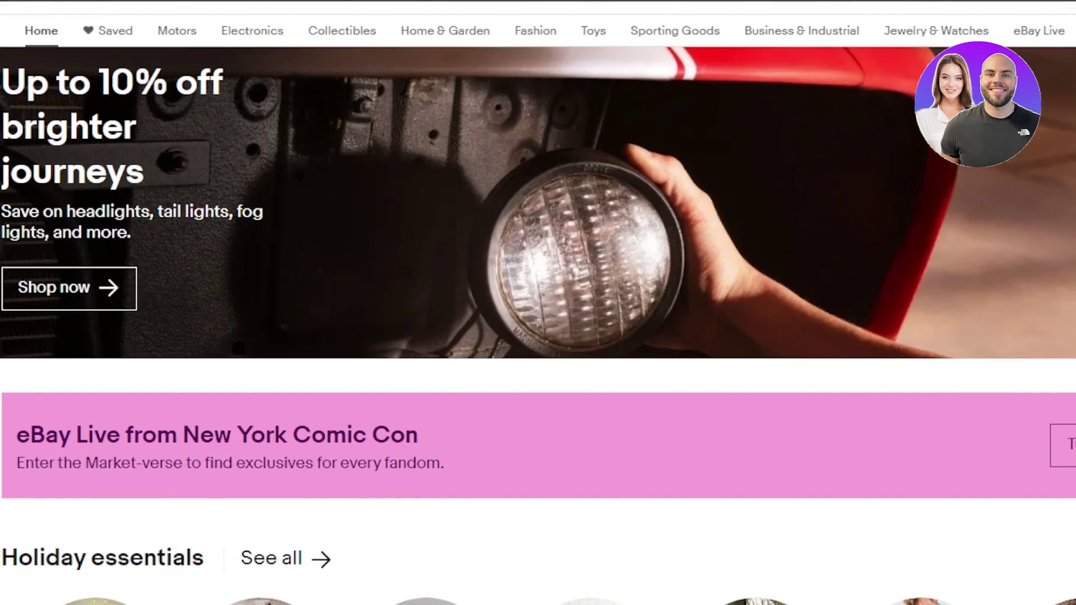
pyautogui.scroll(2, 538, 303)
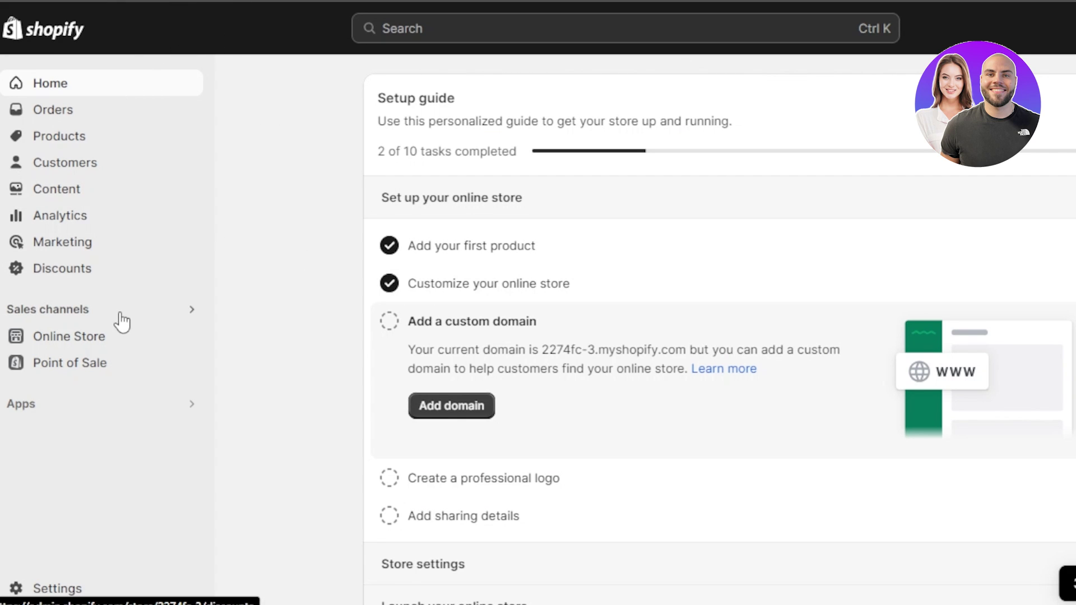
# - View the four installed apps under Settings > Apps and sales channels, then go to the Shopify App Store
pyautogui.click(67, 592)
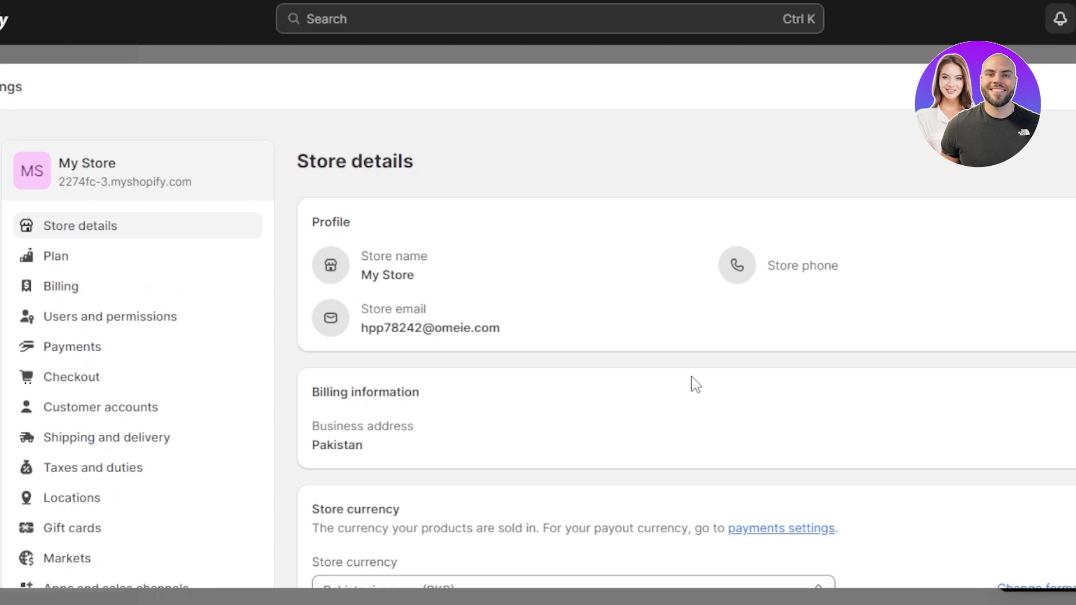
pyautogui.scroll(-6, 556, 372)
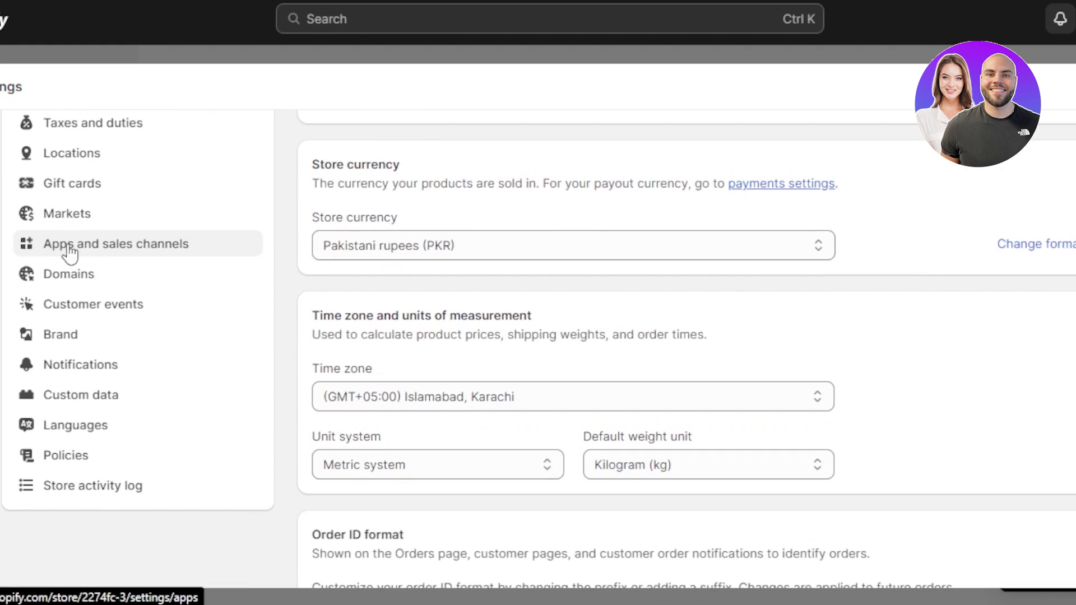
pyautogui.click(72, 255)
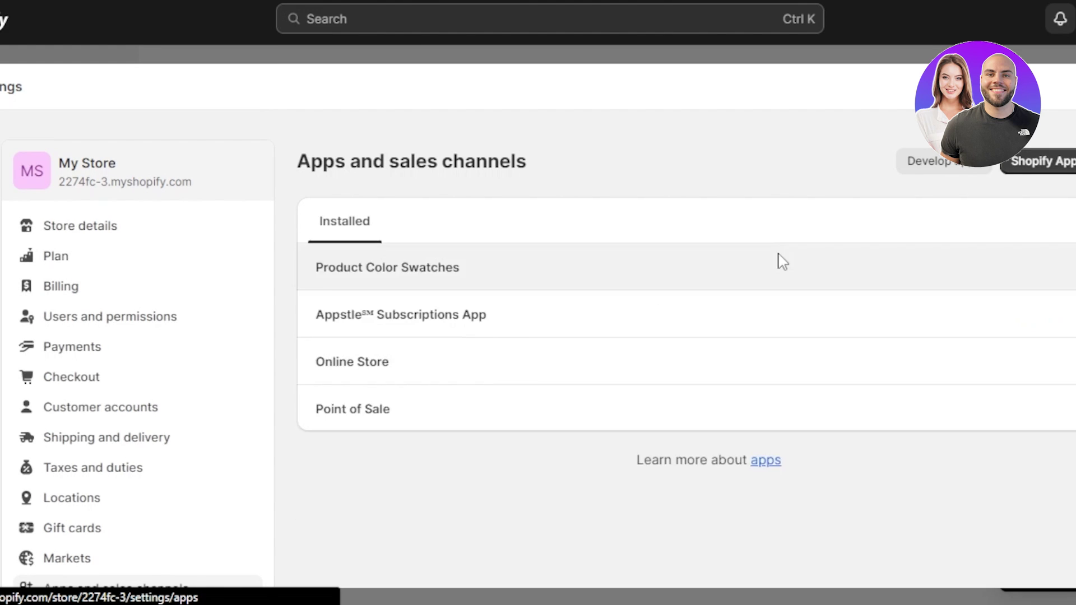
pyautogui.click(1062, 175)
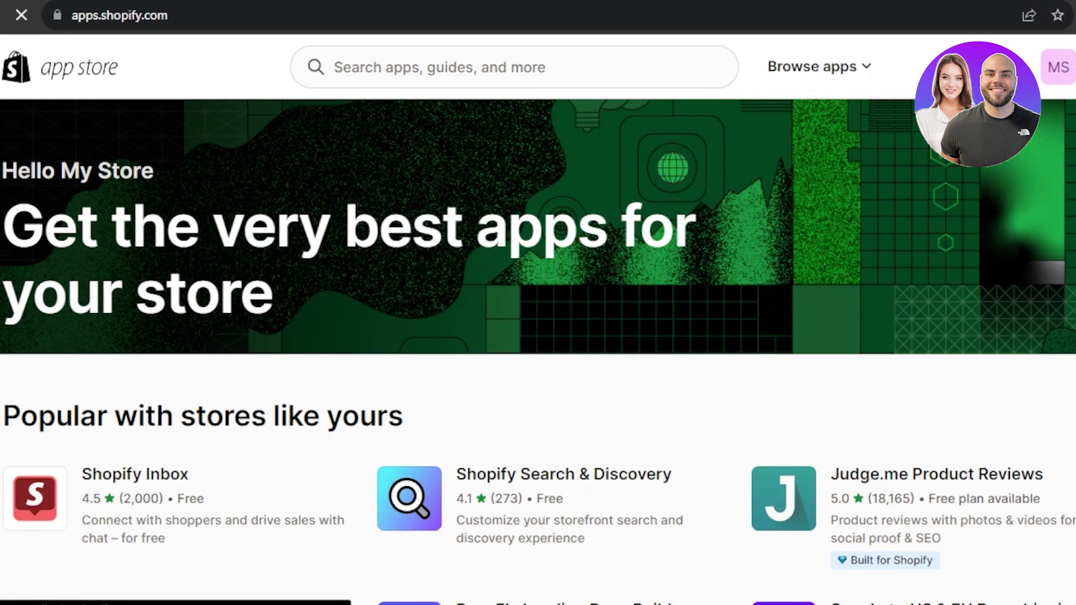
# - Search the Shopify App Store for 'ebay'
pyautogui.scroll(-8, 851, 315)
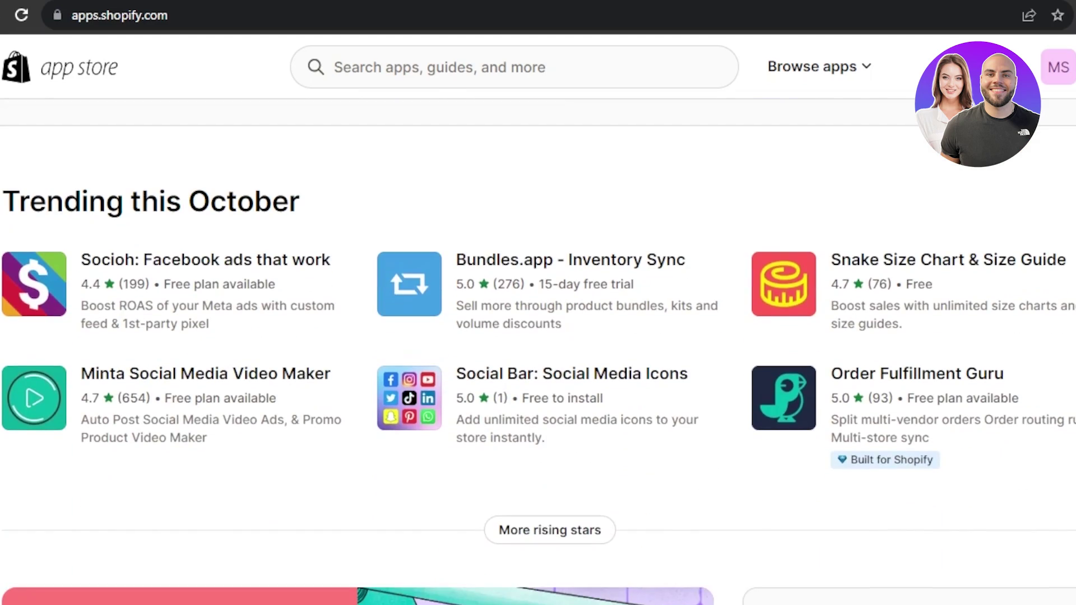
pyautogui.scroll(-20, 538, 336)
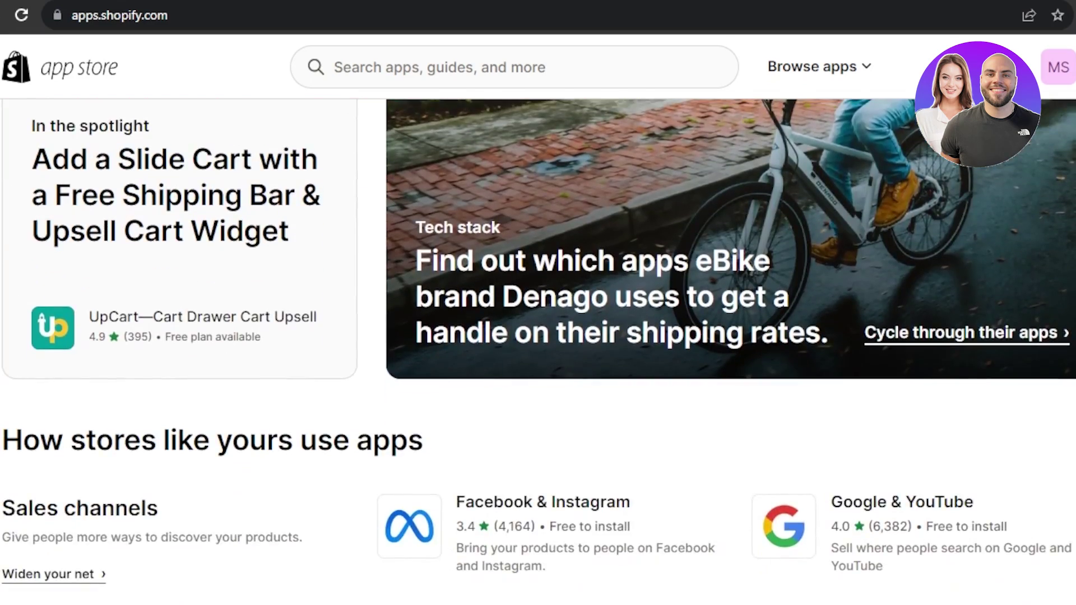
pyautogui.scroll(20, 538, 337)
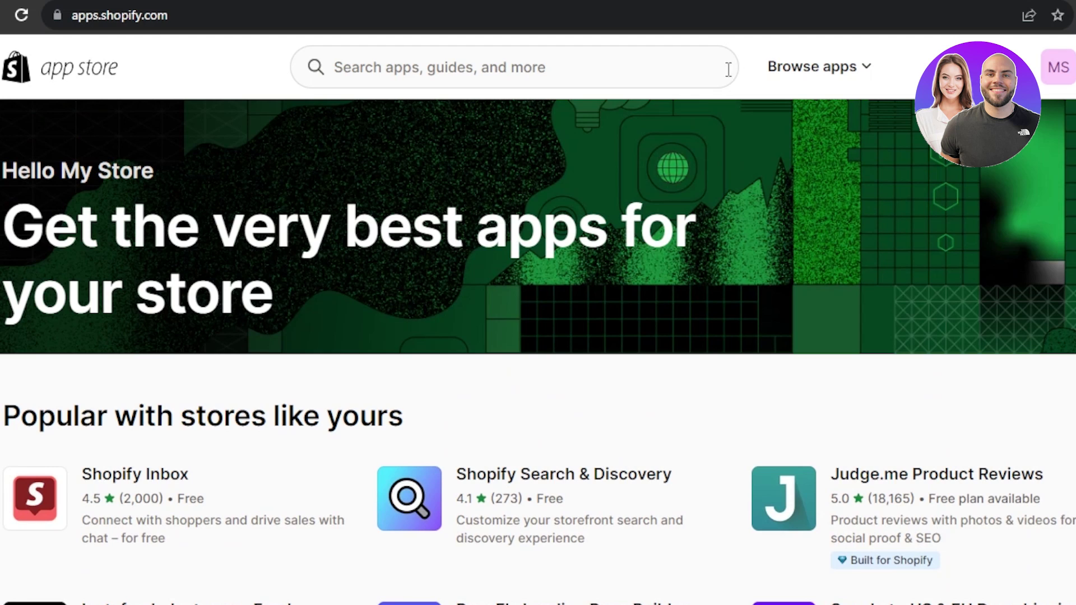
pyautogui.click(504, 68)
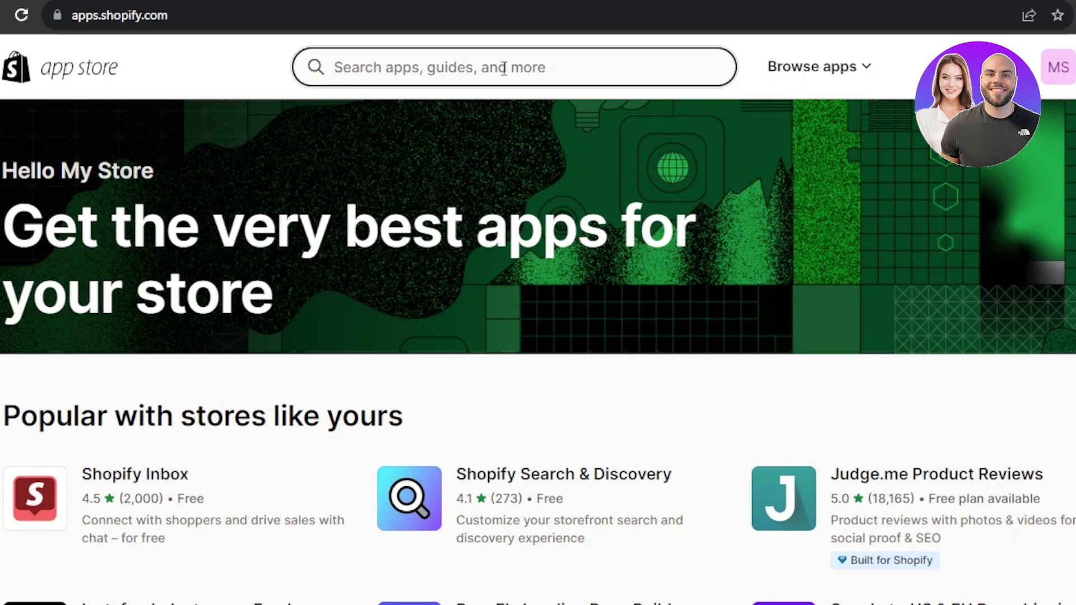
pyautogui.write('ebay')
pyautogui.press('Return')
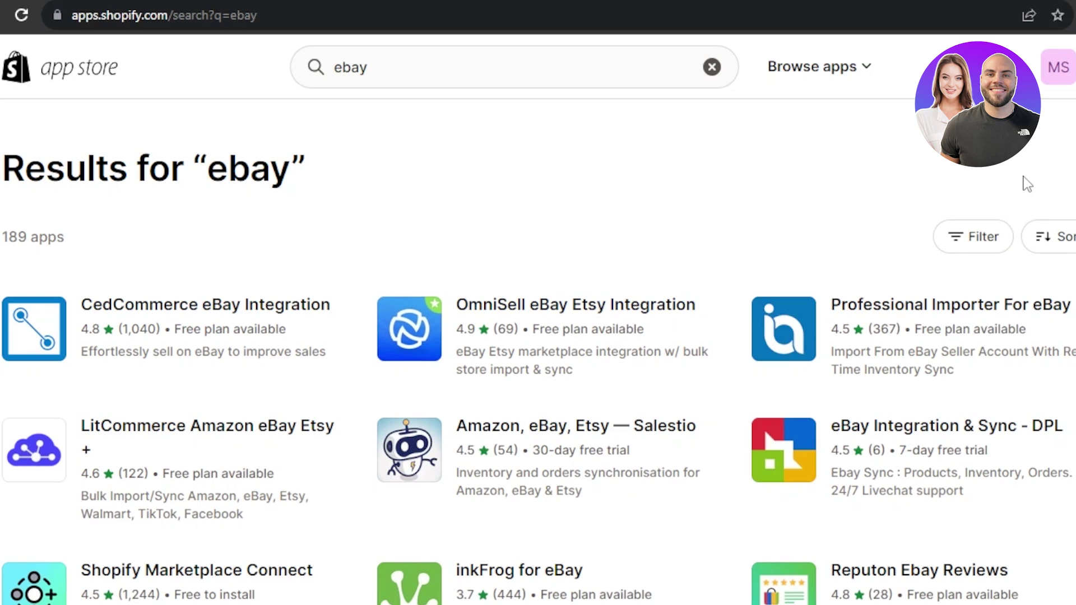
# - Scroll through the 189 eBay app results, including Professional Importer For eBay
pyautogui.scroll(-8, 538, 351)
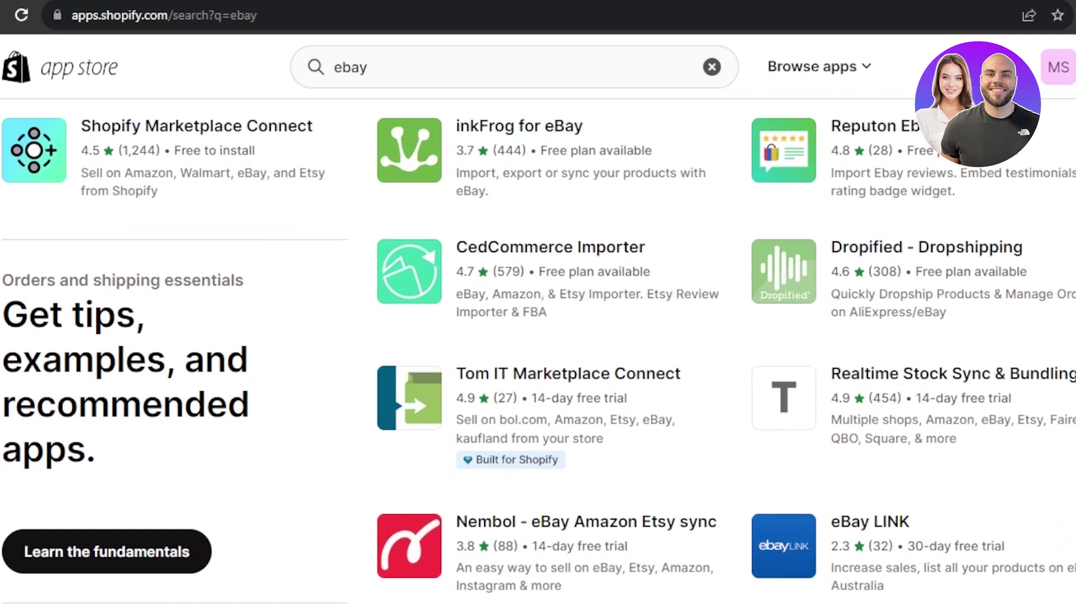
pyautogui.scroll(6, 538, 351)
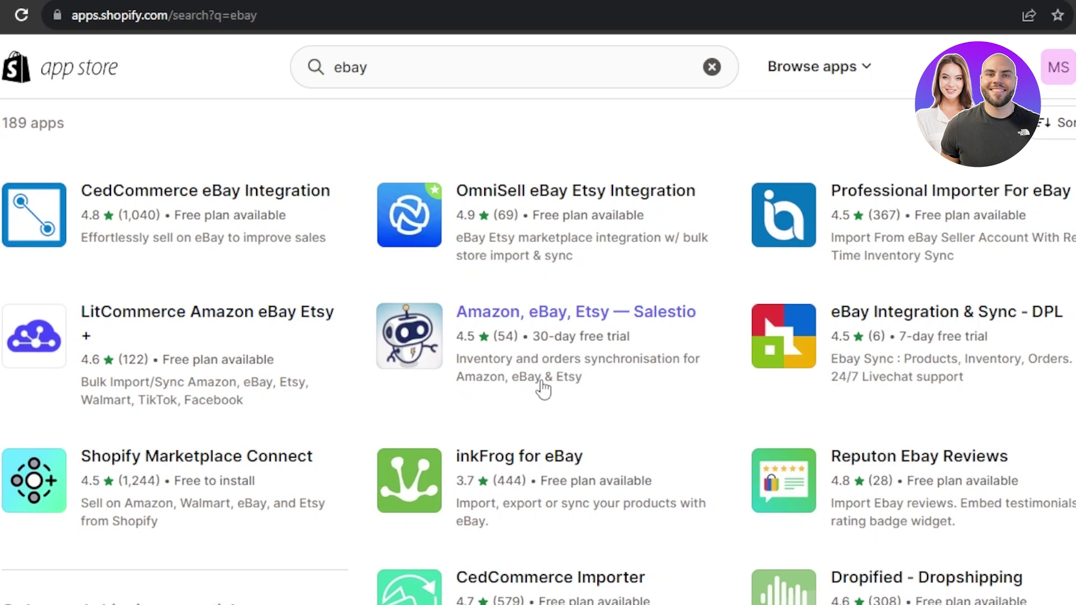
pyautogui.scroll(-20, 538, 347)
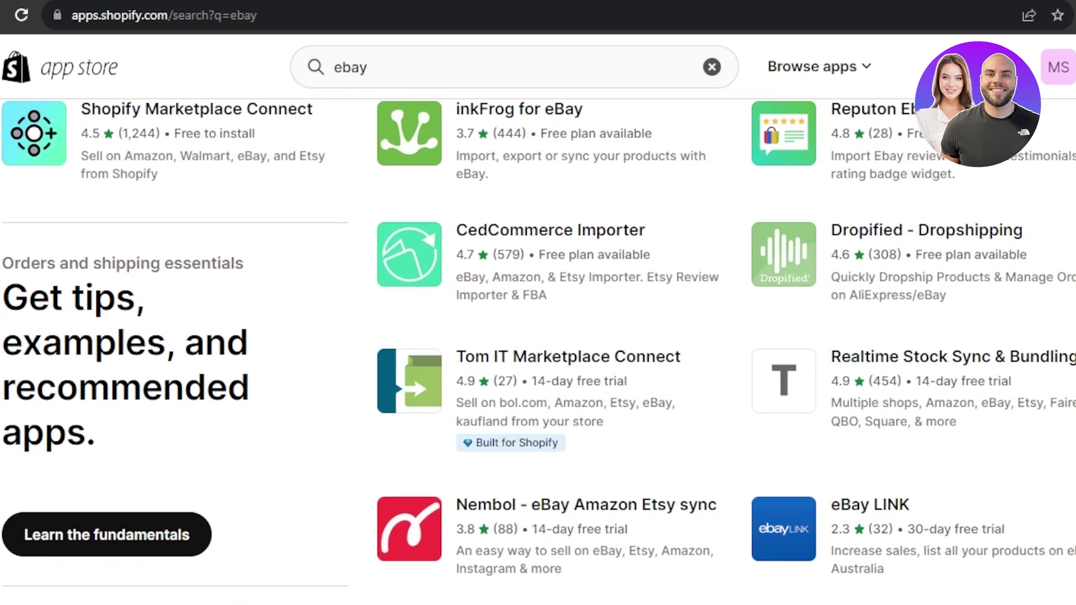
pyautogui.scroll(10, 538, 347)
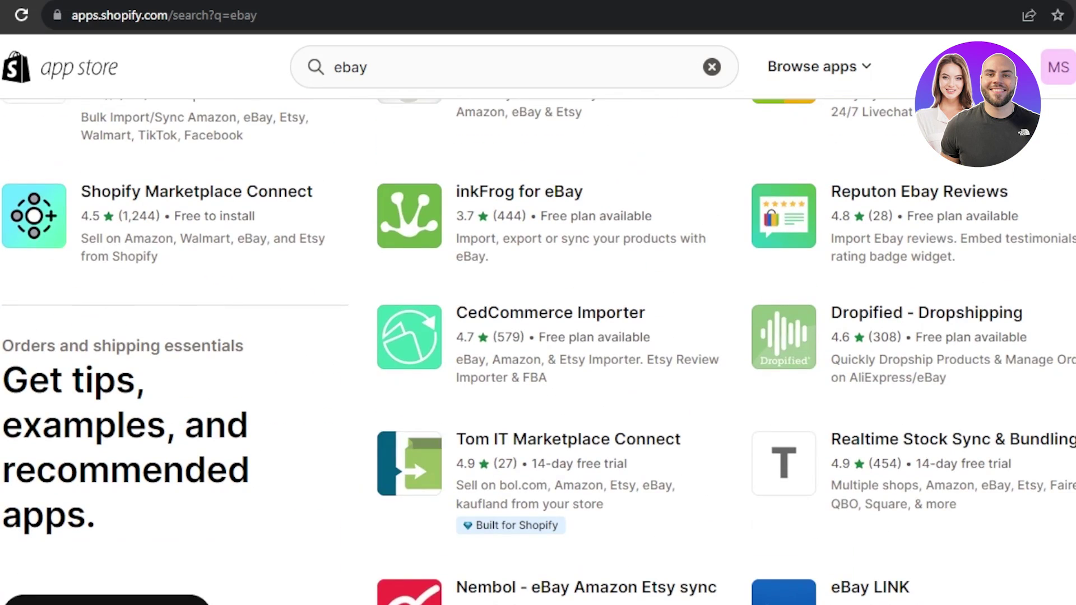
pyautogui.scroll(7, 538, 348)
pyautogui.scroll(-3, 538, 347)
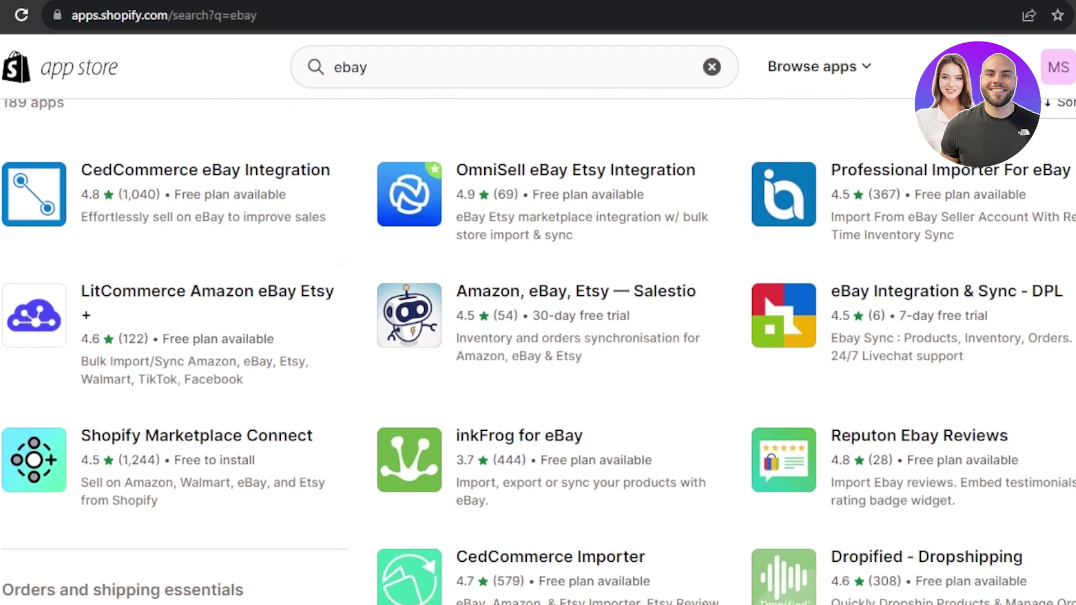
pyautogui.scroll(-1, 537, 347)
pyautogui.scroll(1, 538, 348)
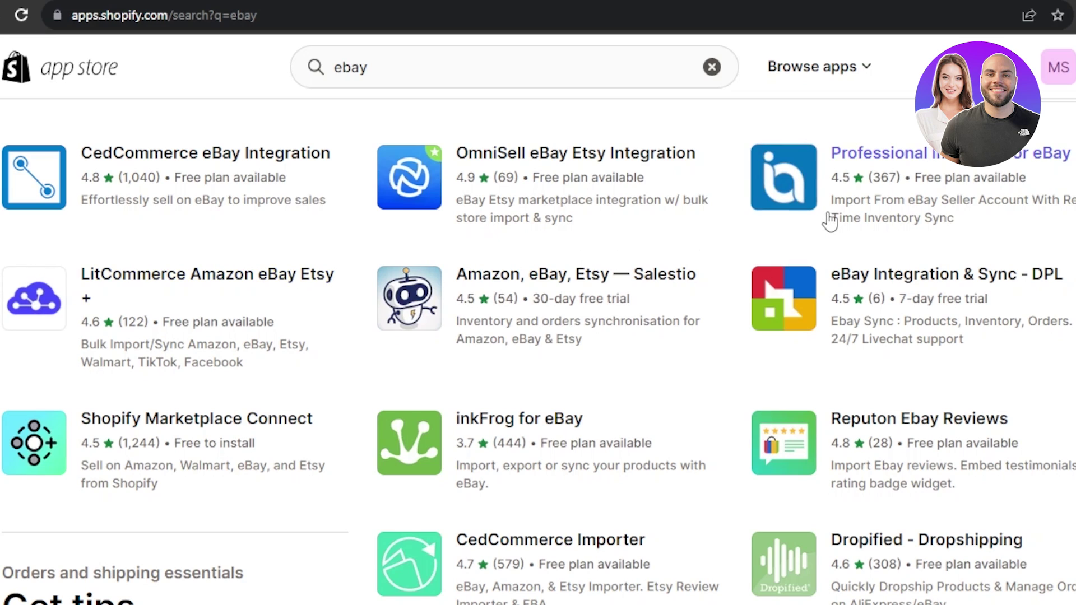
# - Open the Professional Importer For eBay listing, install it and approve its store access
pyautogui.click(947, 168)
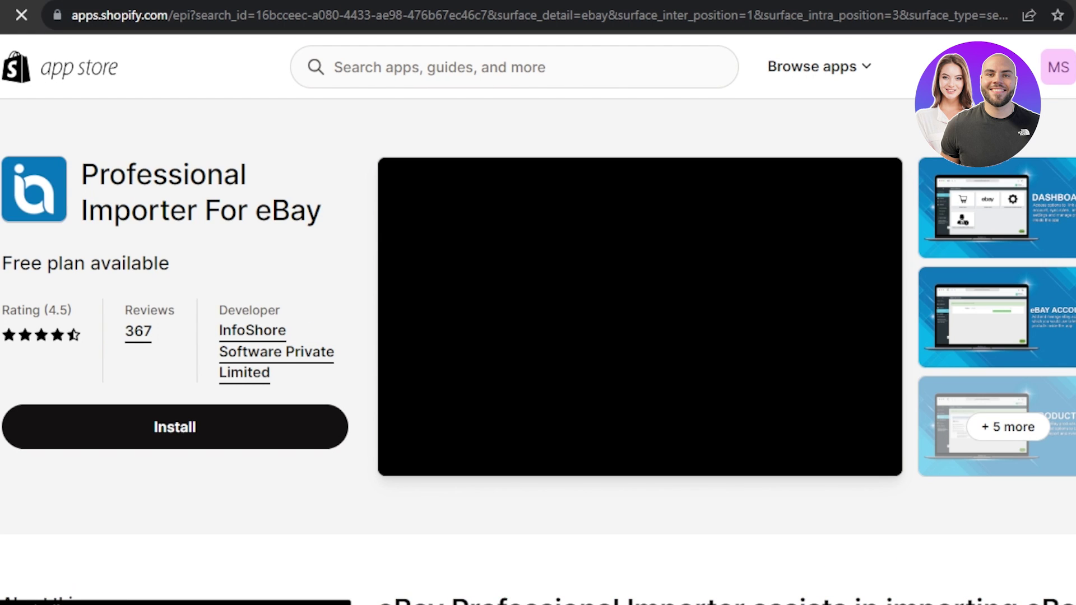
pyautogui.scroll(-7, 1027, 227)
pyautogui.scroll(-5, 538, 347)
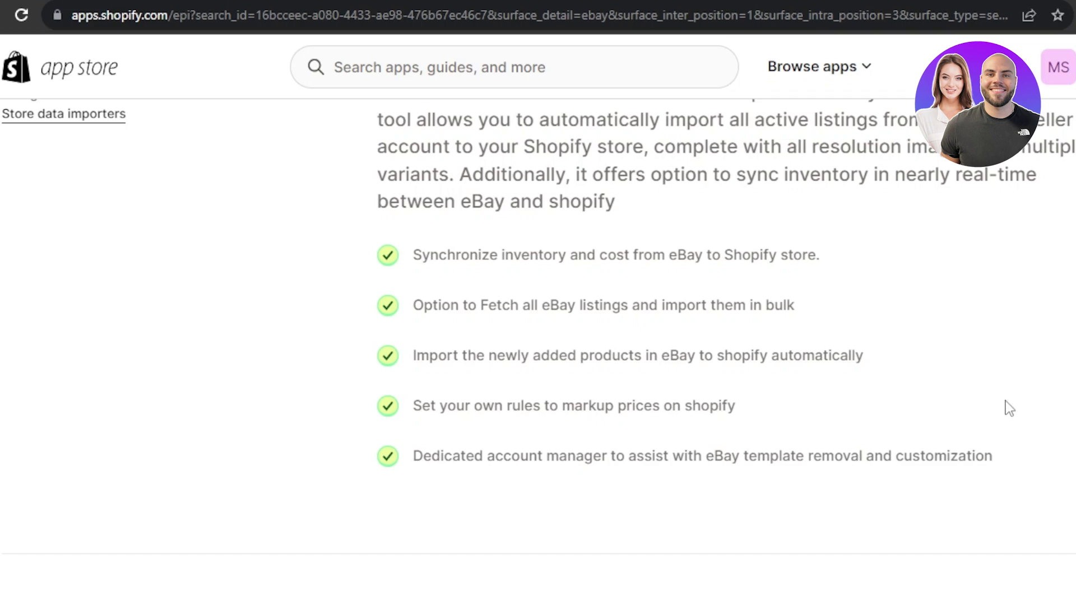
pyautogui.scroll(10, 633, 302)
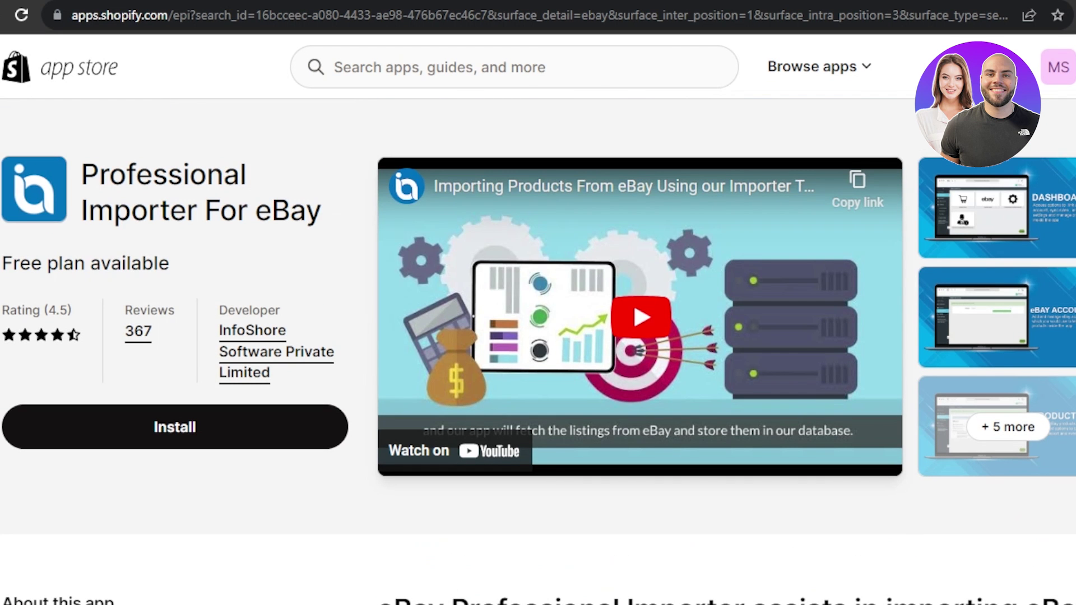
pyautogui.click(279, 427)
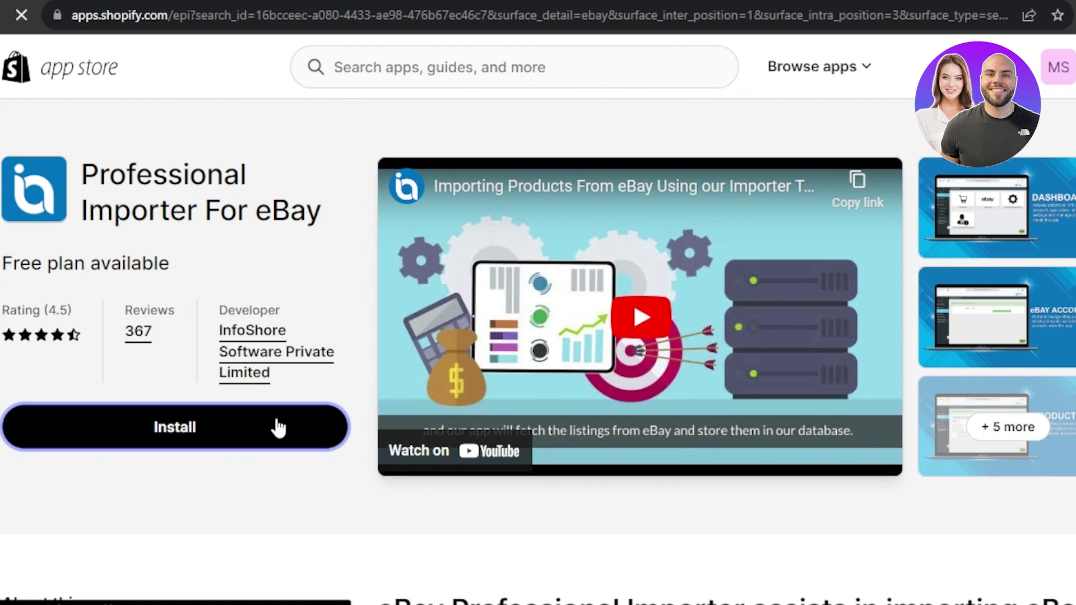
pyautogui.click(1048, 88)
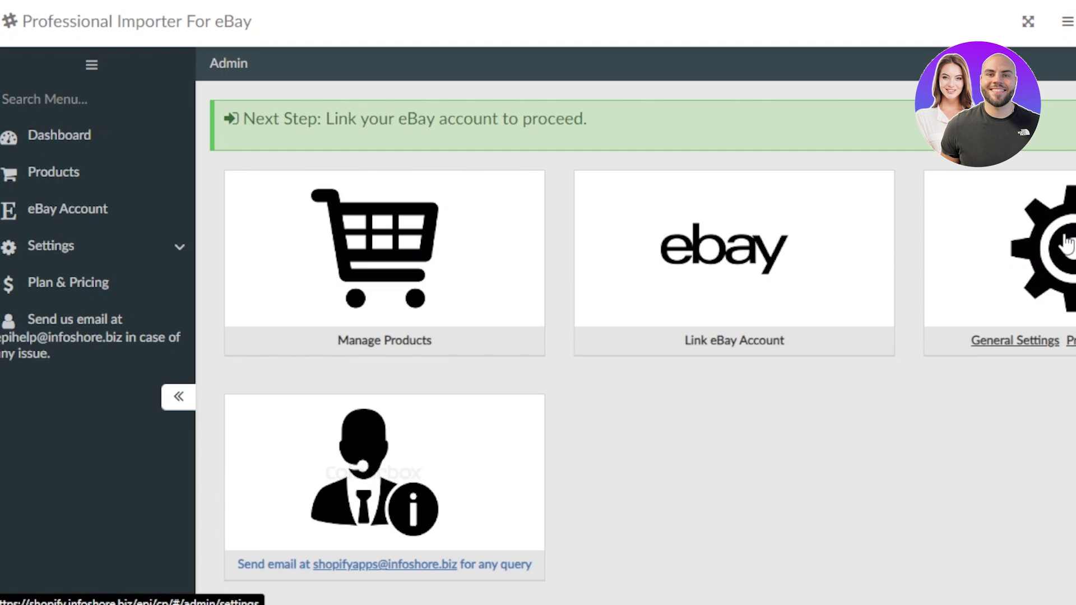
# - Go to the importer's eBay Account page, where the marketplace for linking is chosen
pyautogui.scroll(-5, 538, 336)
pyautogui.scroll(5, 538, 336)
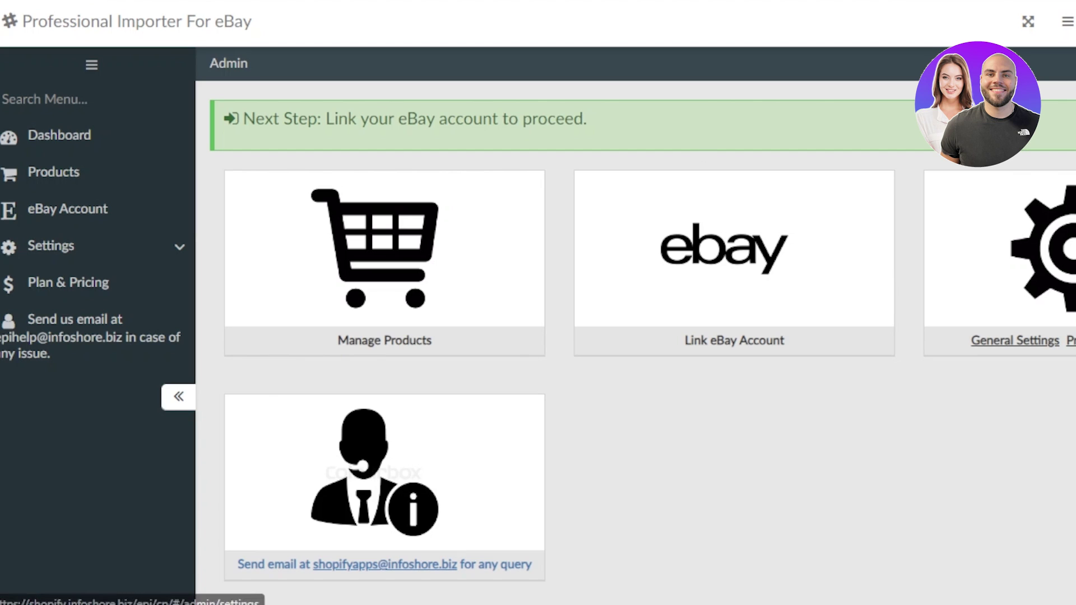
pyautogui.scroll(-1, 891, 259)
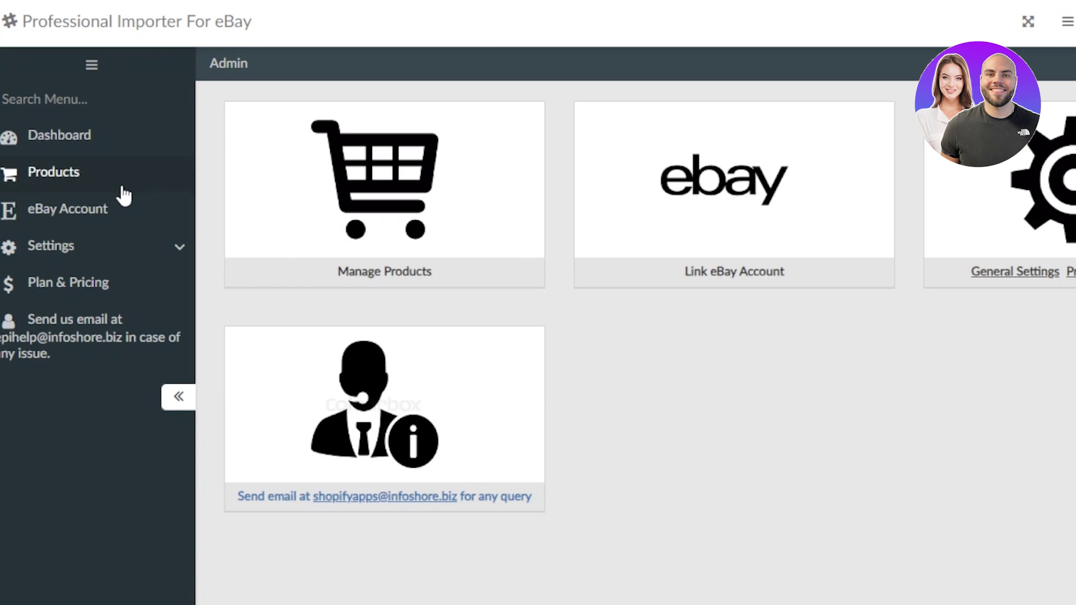
pyautogui.click(106, 209)
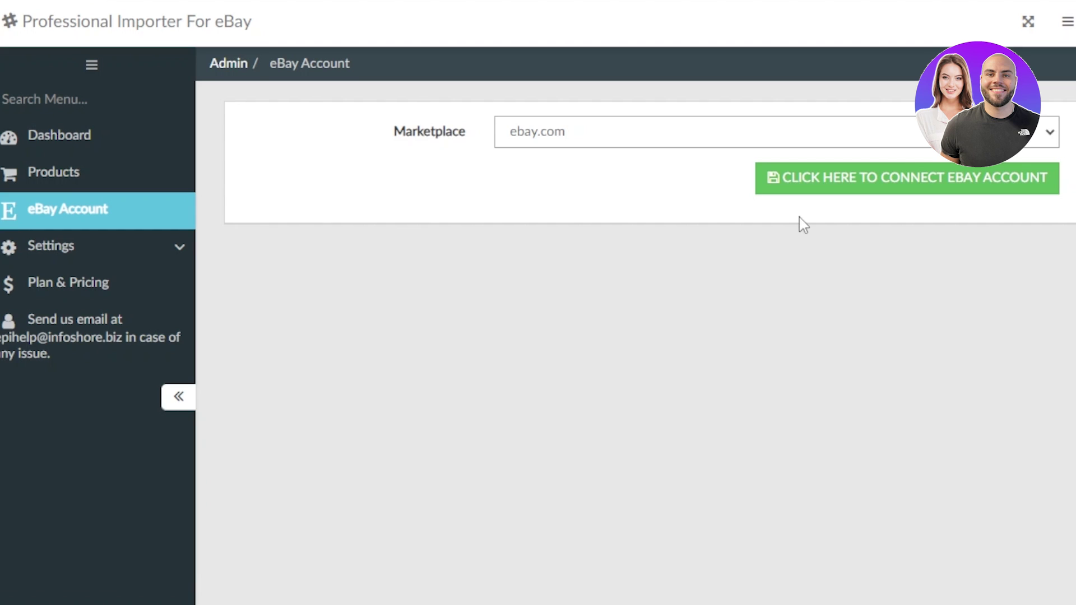
# - Choose ebay.com as the marketplace and start connecting an eBay account via eBay's sign-in page
pyautogui.click(665, 142)
pyautogui.click(567, 157)
pyautogui.click(879, 184)
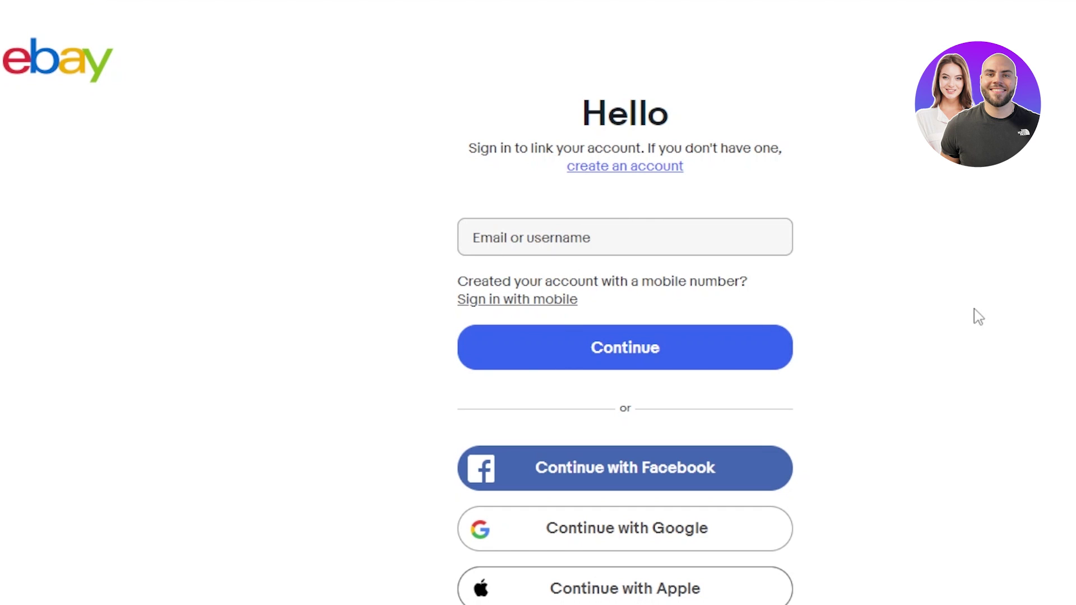
pyautogui.scroll(-2, 625, 302)
pyautogui.scroll(2, 624, 303)
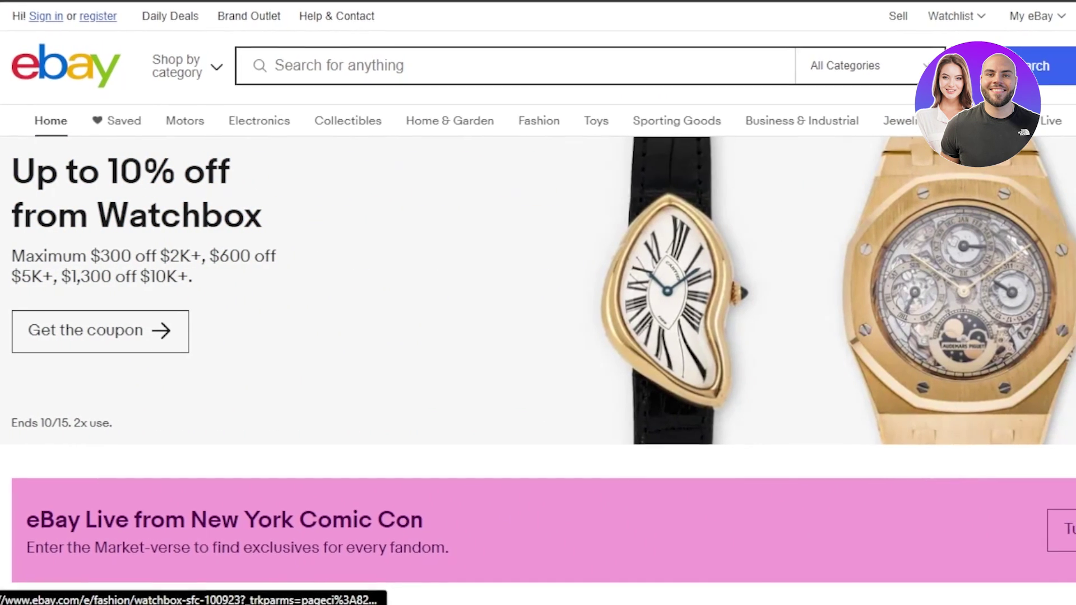
pyautogui.scroll(-10, 538, 302)
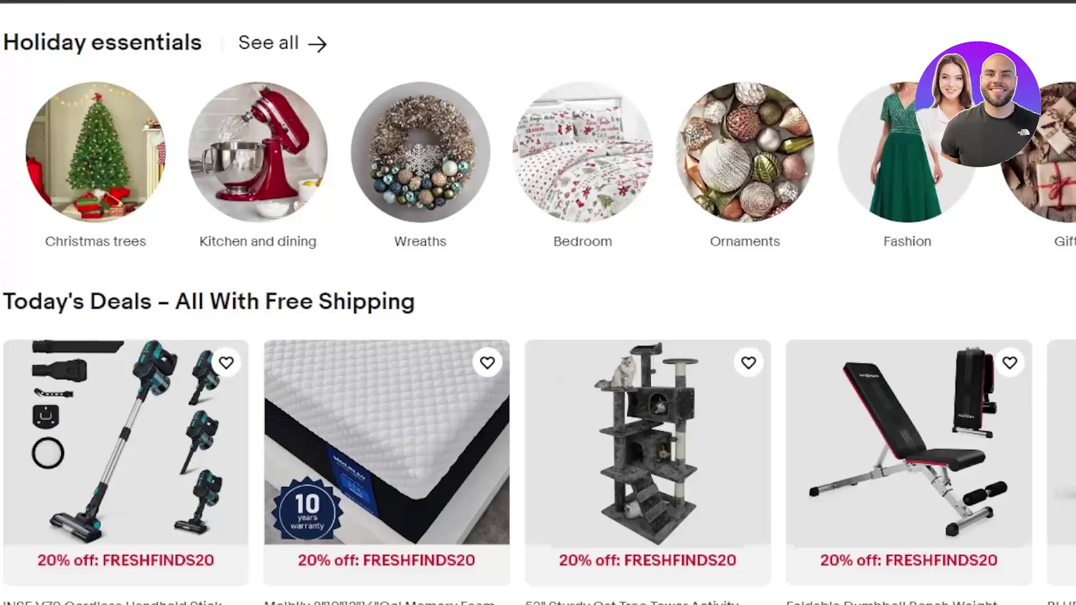
# - Scroll through the eBay homepage deals and promotions
pyautogui.scroll(-4, 759, 348)
pyautogui.scroll(3, 760, 349)
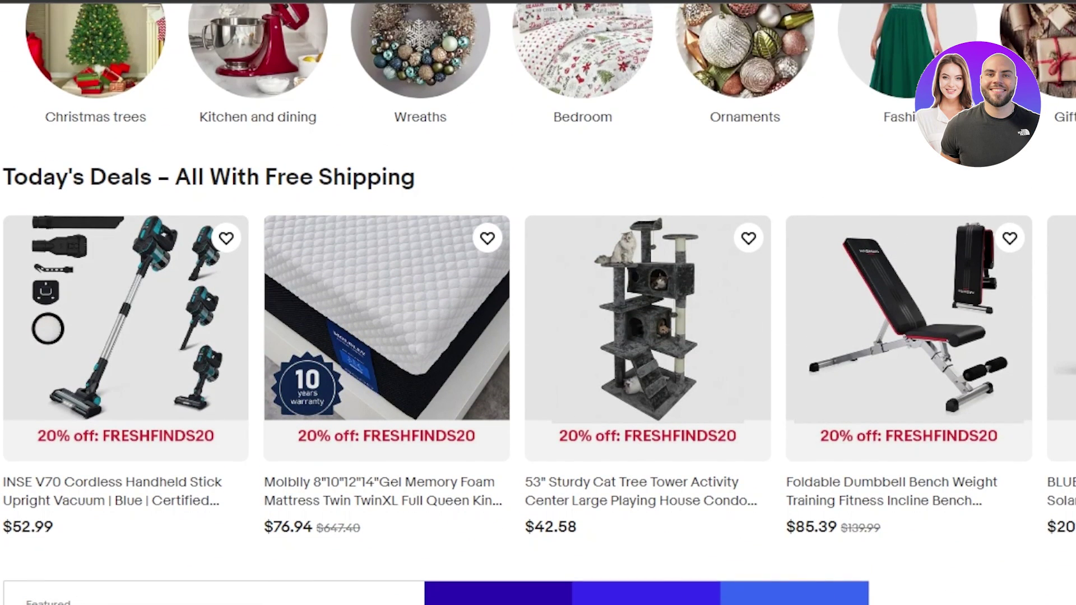
pyautogui.scroll(-4, 1050, 317)
pyautogui.scroll(-7, 538, 302)
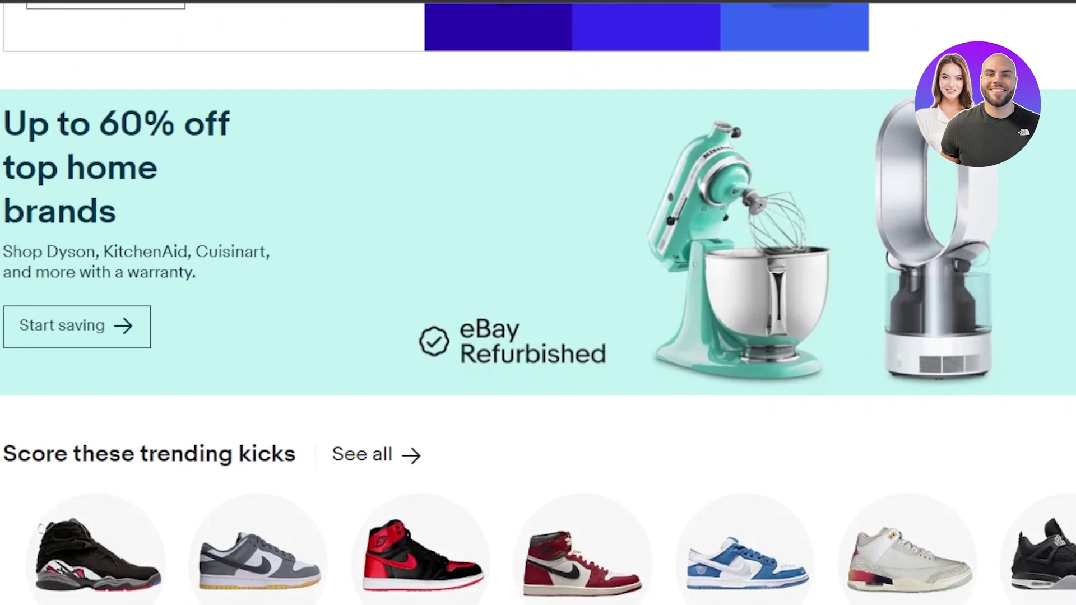
pyautogui.scroll(-6, 538, 302)
pyautogui.scroll(12, 538, 302)
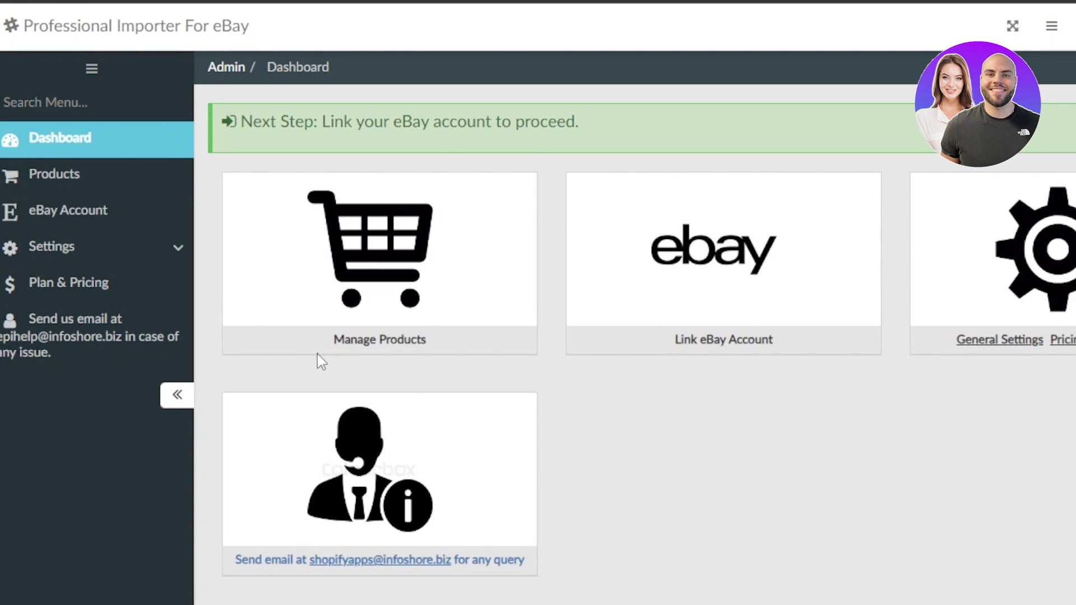
pyautogui.click(324, 315)
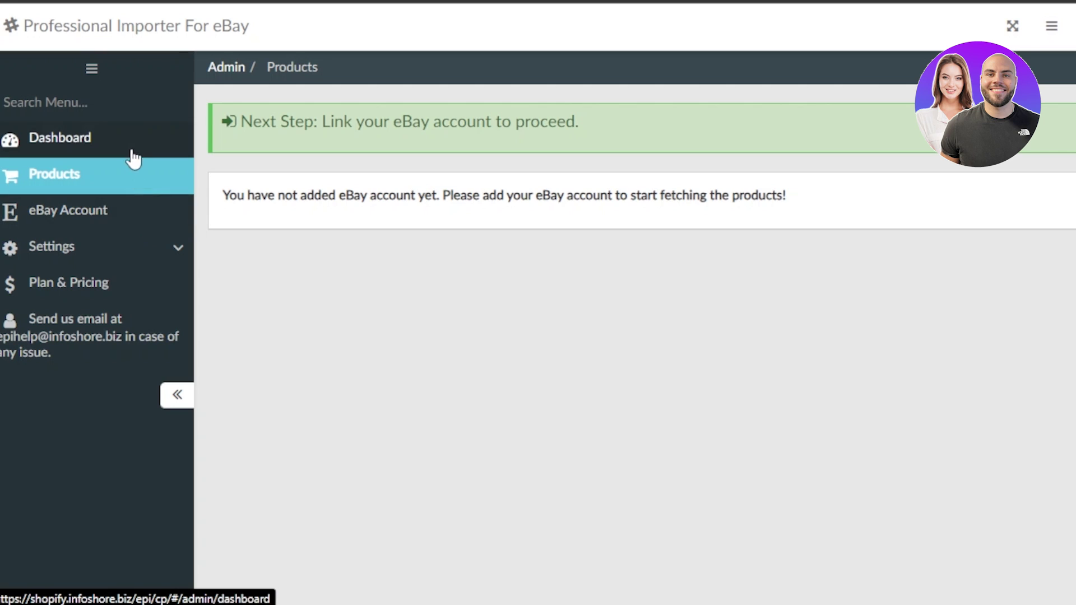
pyautogui.click(114, 137)
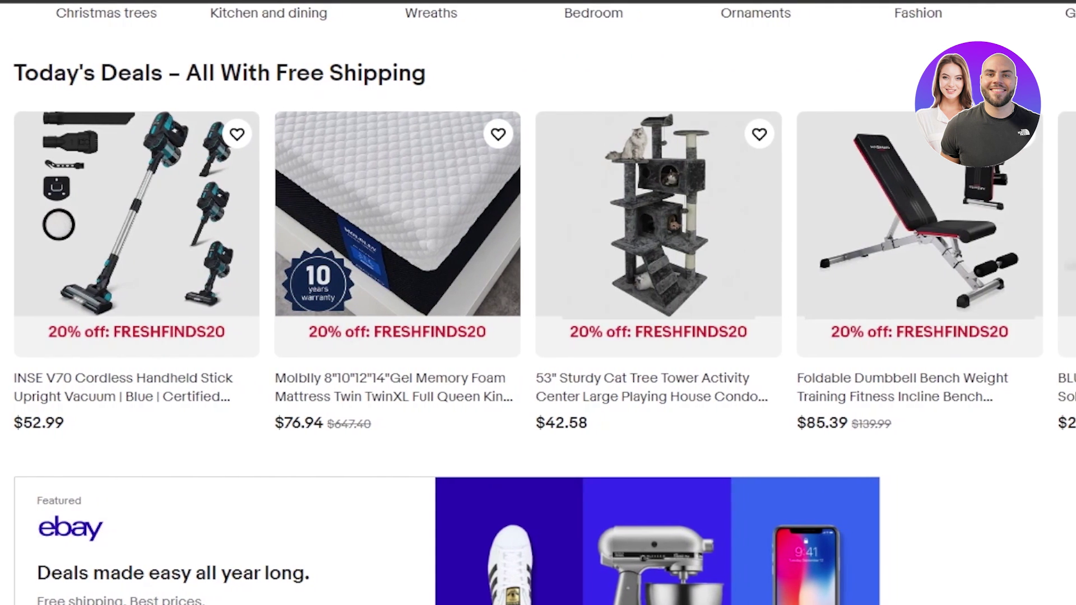
pyautogui.scroll(-5, 538, 303)
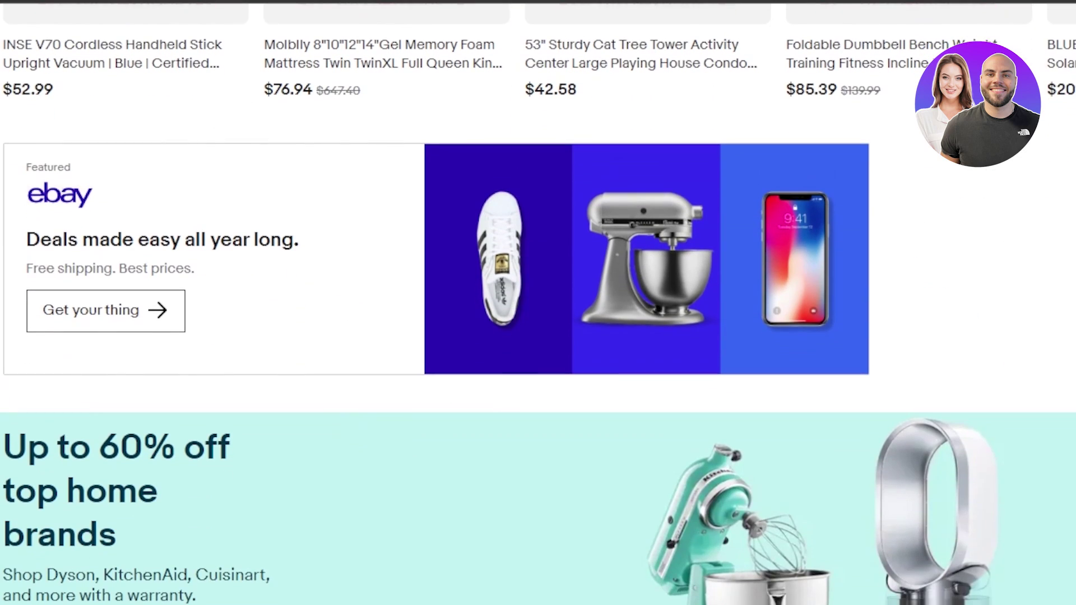
pyautogui.scroll(-5, 537, 303)
pyautogui.scroll(-3, 538, 303)
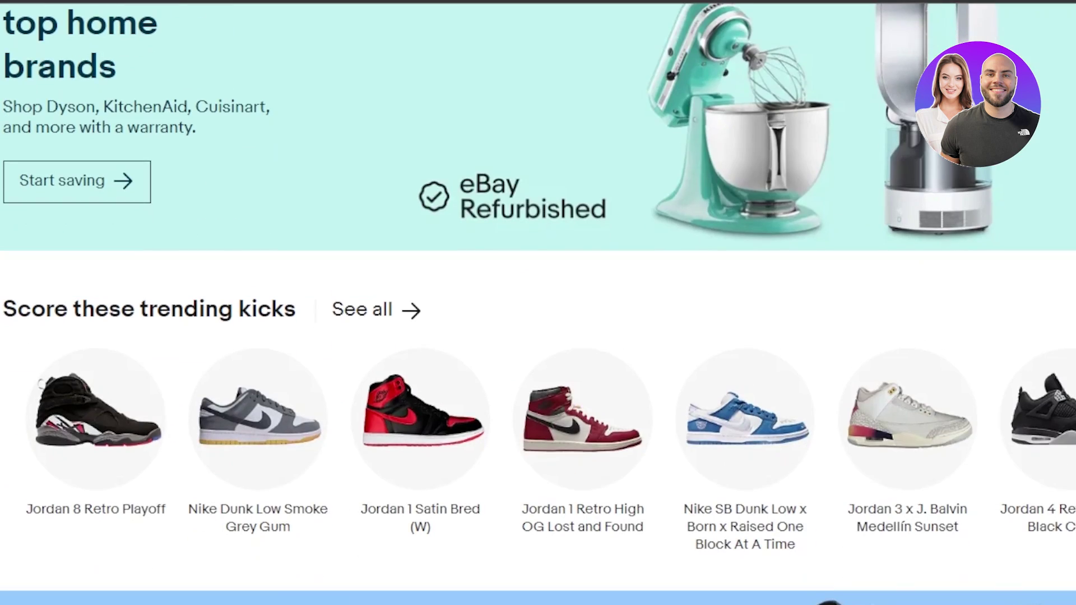
pyautogui.scroll(-3, 538, 303)
pyautogui.press('Home')
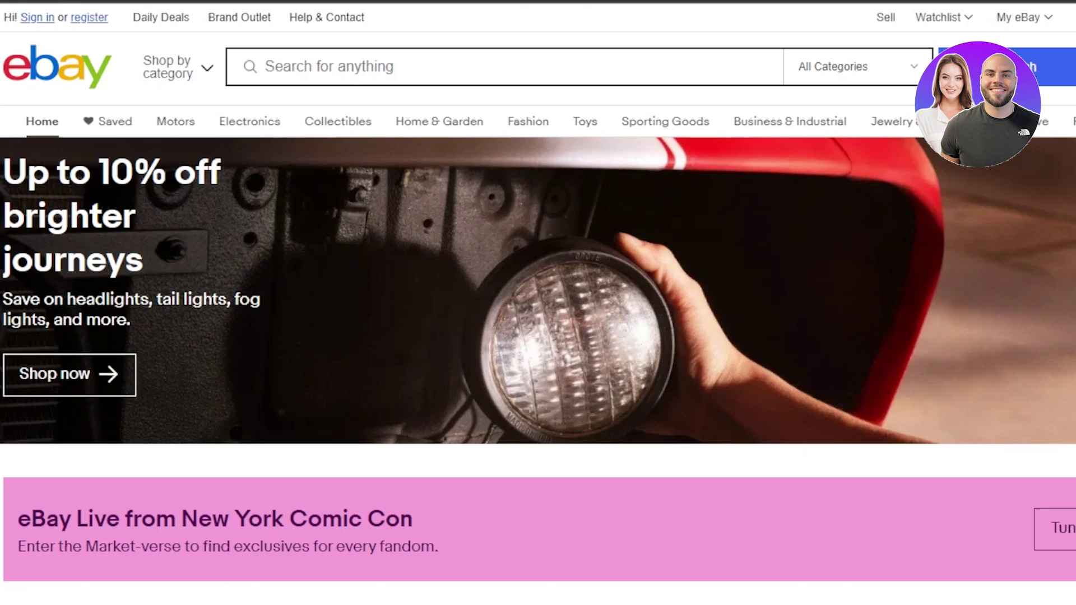
pyautogui.scroll(-5, 538, 302)
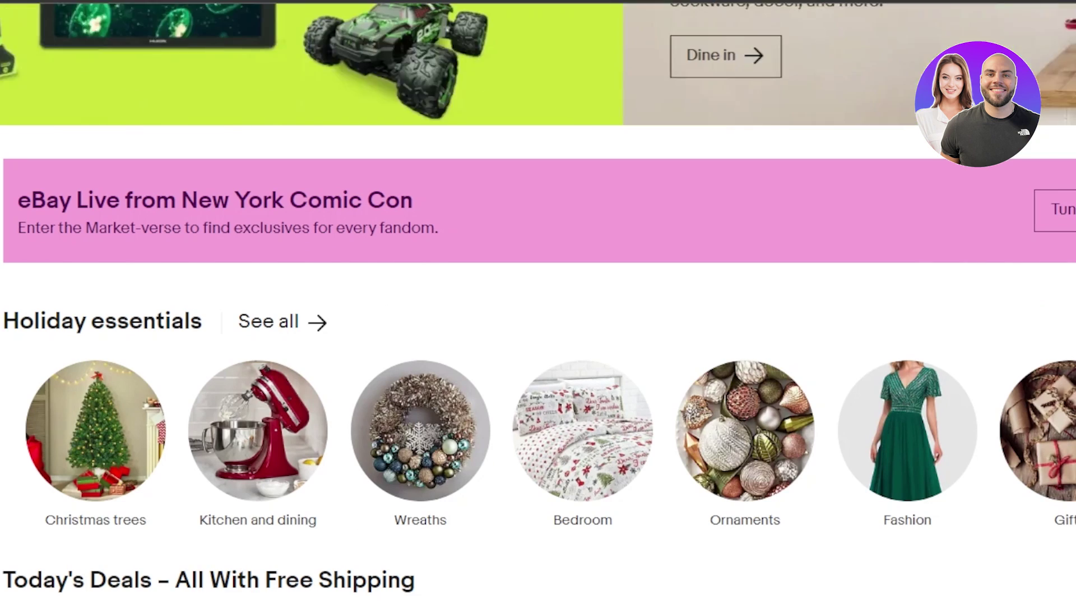
pyautogui.scroll(-8, 538, 302)
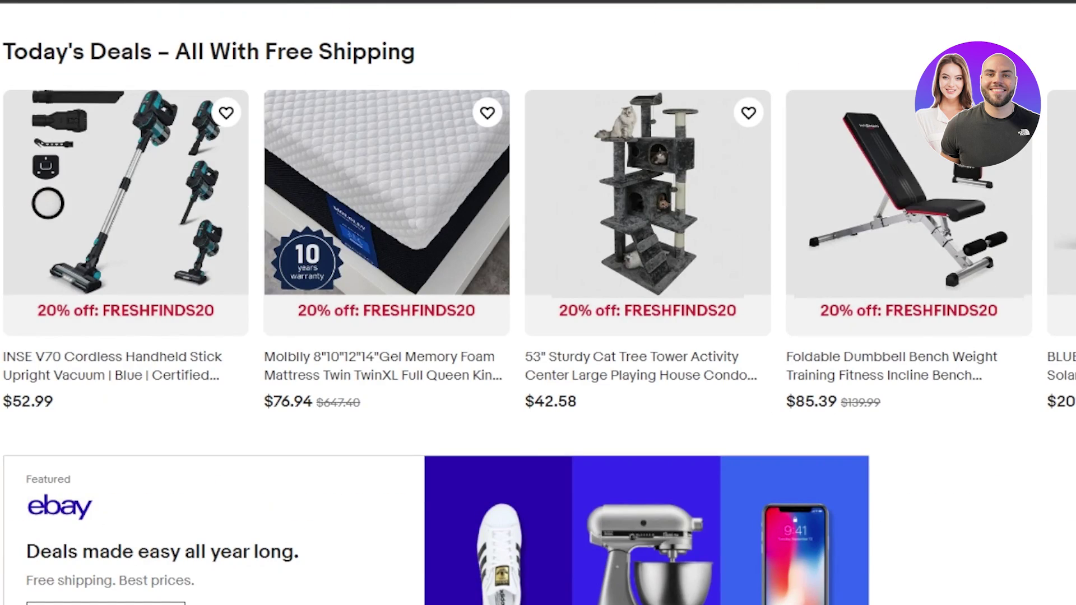
pyautogui.scroll(-8, 538, 302)
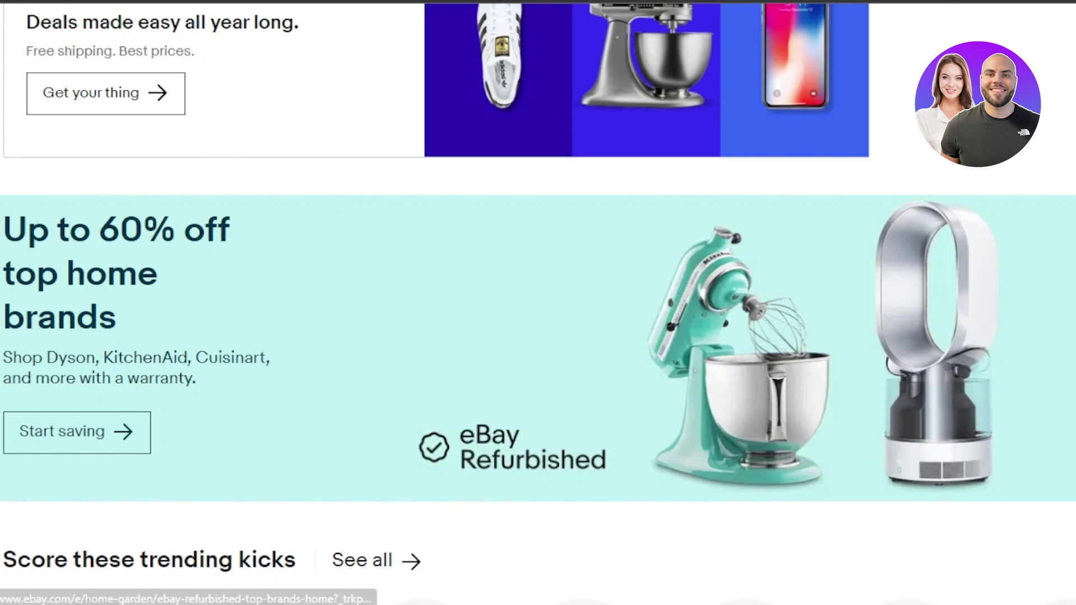
pyautogui.scroll(-2, 538, 303)
pyautogui.scroll(-15, 538, 303)
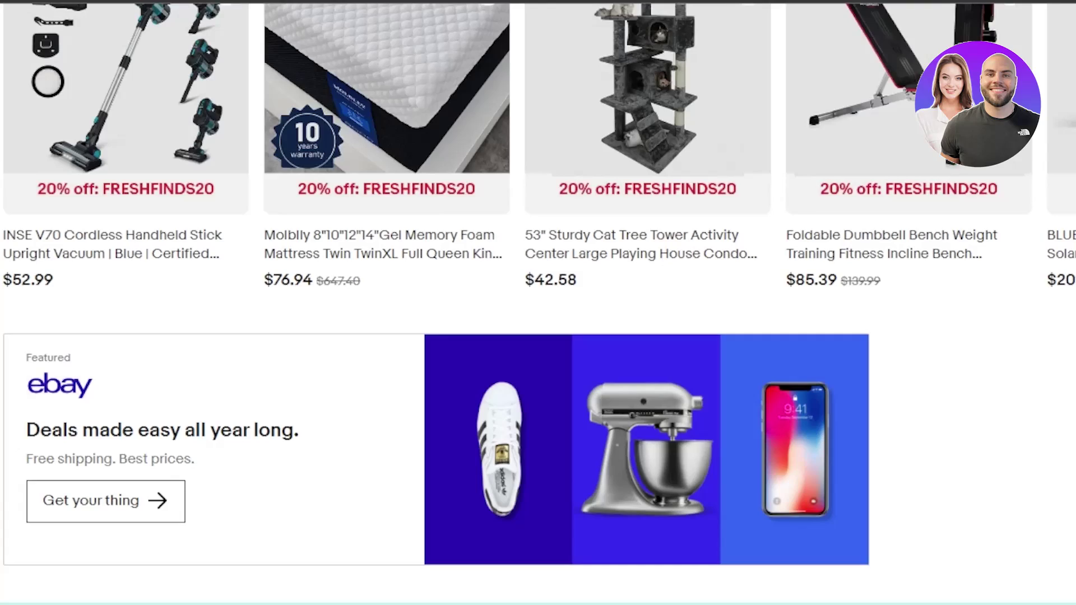
pyautogui.scroll(15, 538, 303)
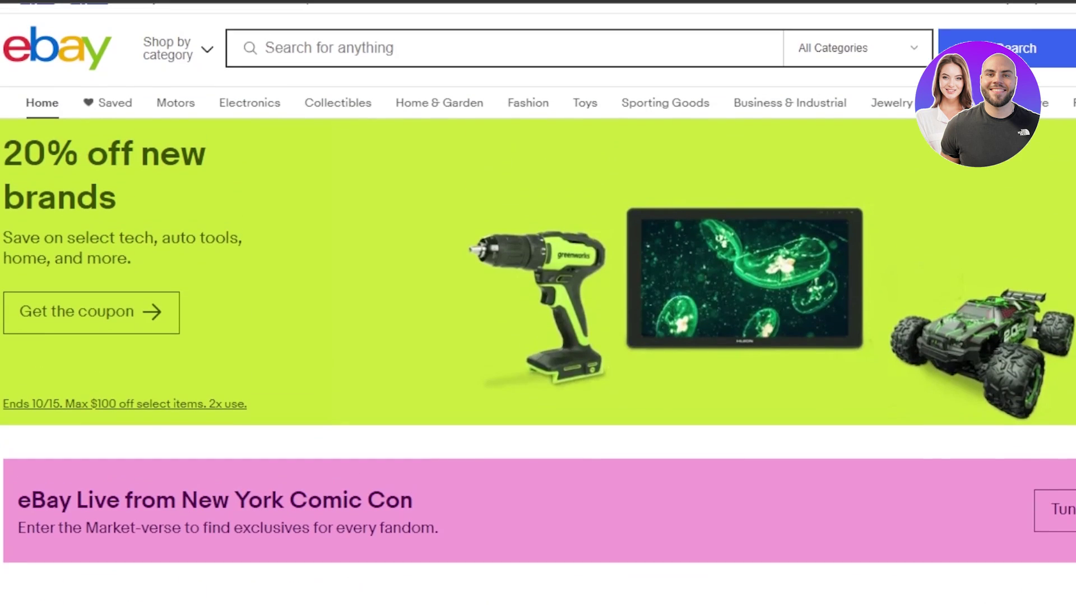
pyautogui.scroll(-1, 538, 302)
pyautogui.scroll(-8, 538, 302)
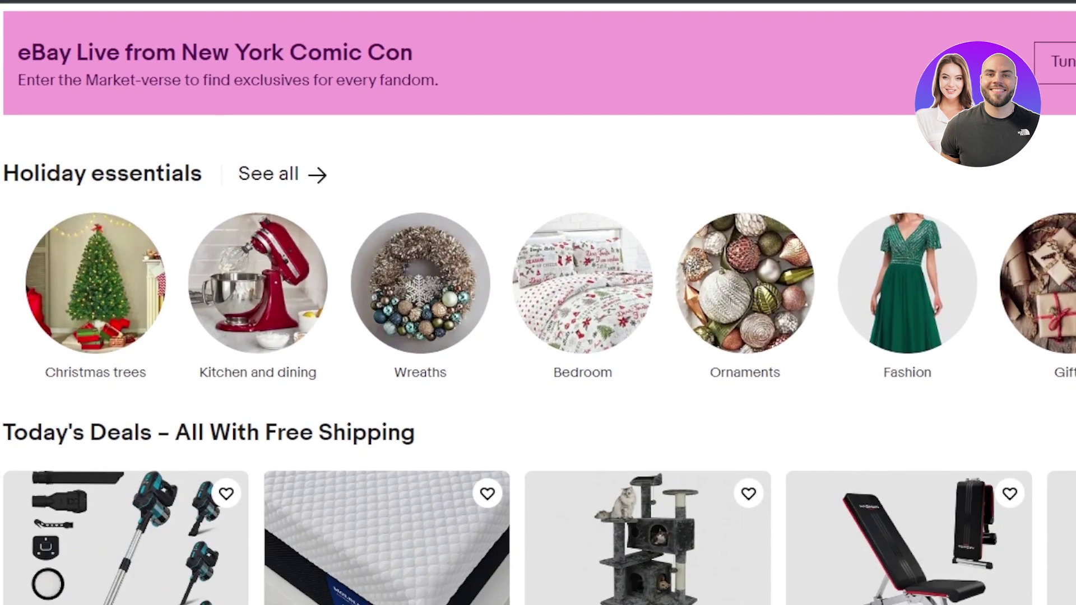
pyautogui.scroll(-3, 538, 303)
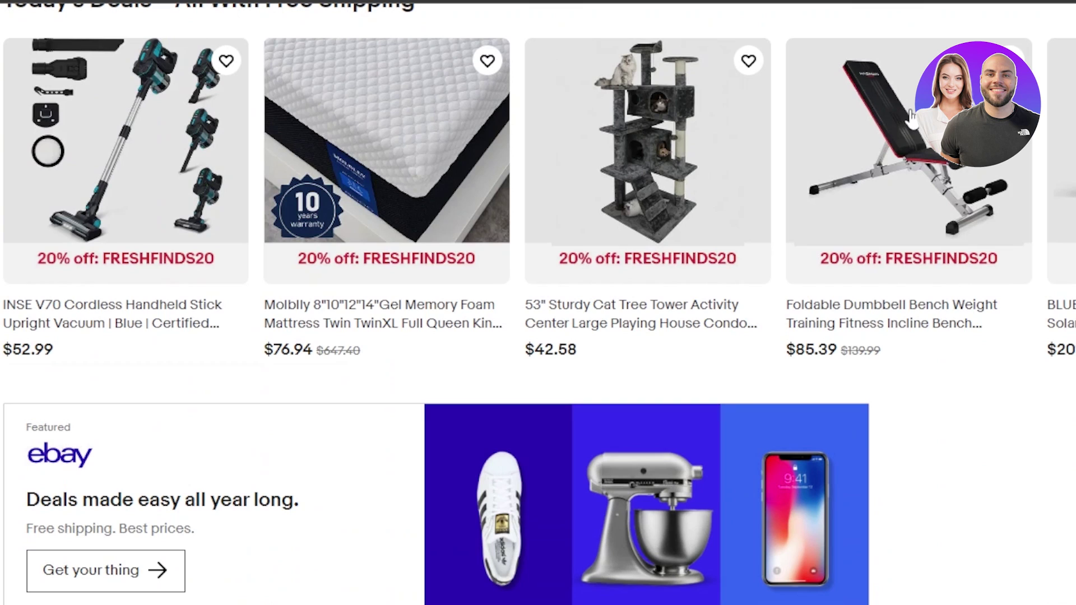
pyautogui.scroll(12, 911, 118)
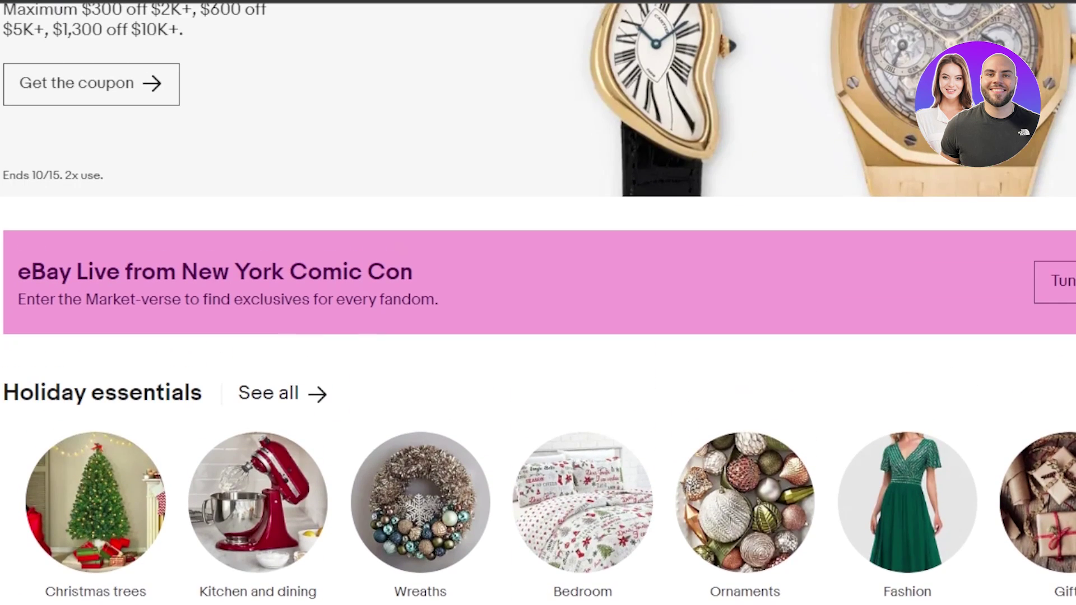
pyautogui.scroll(5, 538, 302)
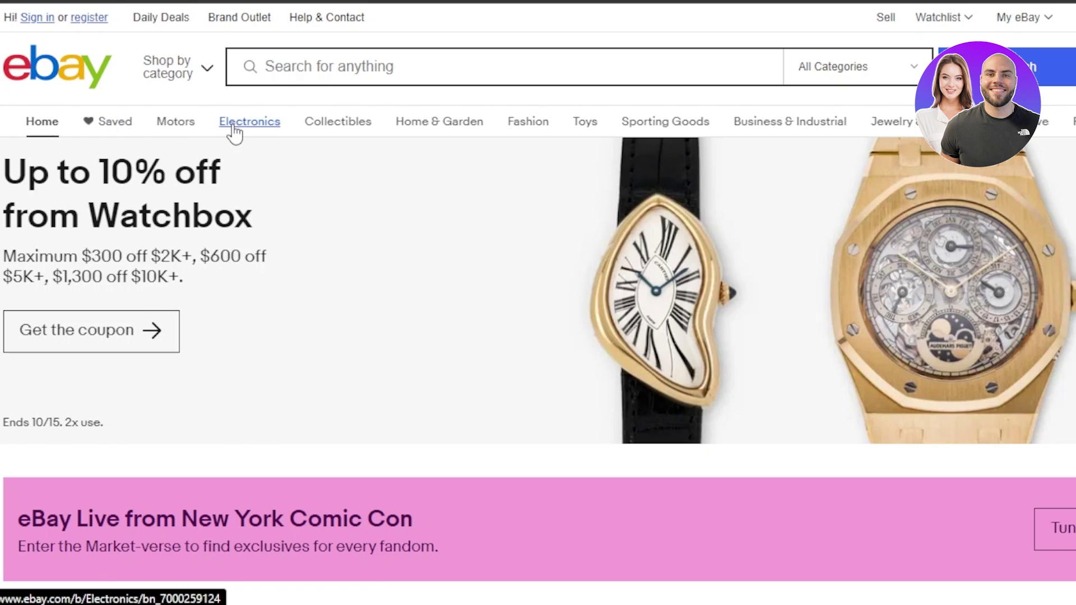
# - Open eBay's Women's Clothing category and bring its Dresses, Coats & Jackets and Tops tiles into view
pyautogui.moveTo(272, 134)
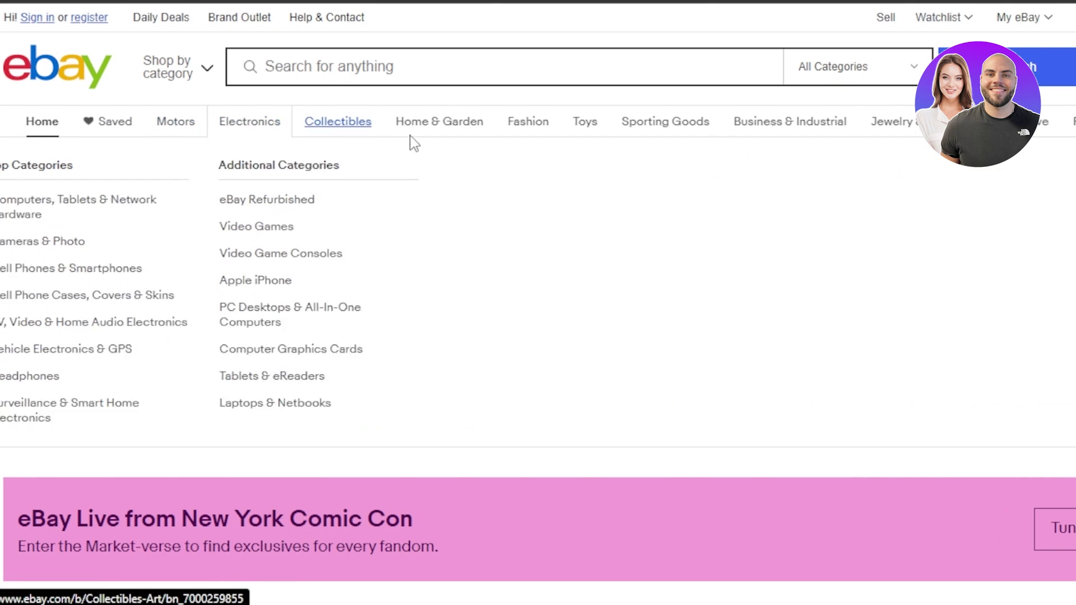
pyautogui.moveTo(530, 128)
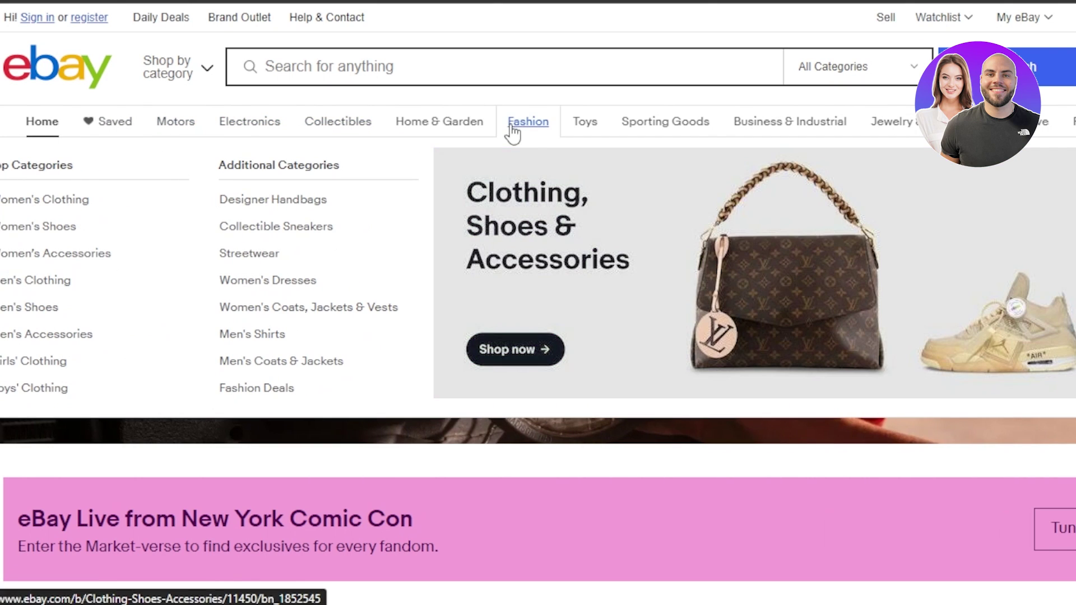
pyautogui.click(53, 202)
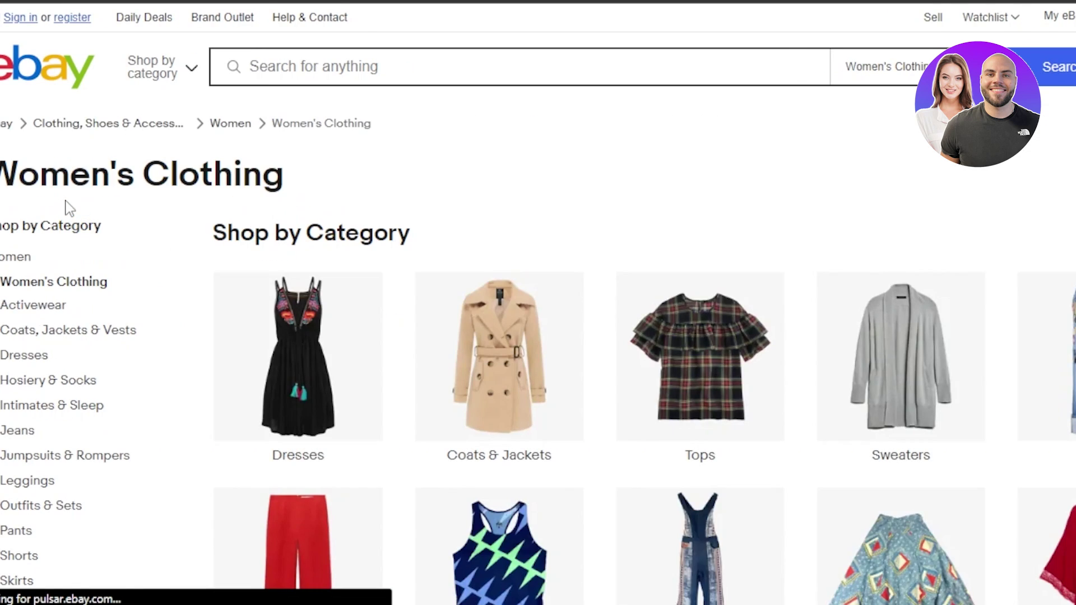
pyautogui.click(1039, 363)
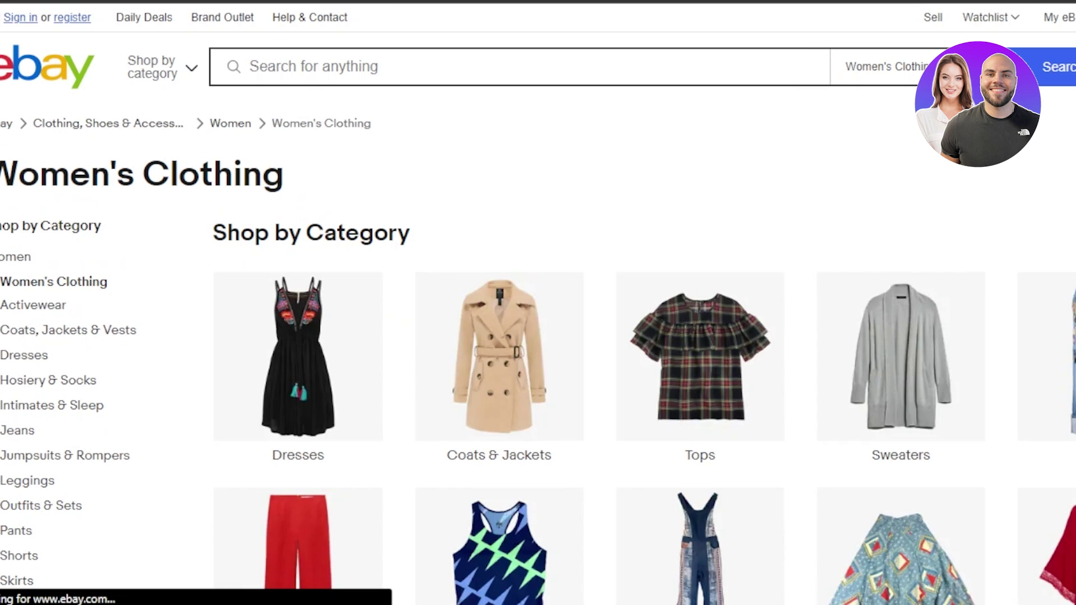
pyautogui.scroll(-10, 639, 336)
pyautogui.scroll(6, 639, 336)
pyautogui.scroll(-15, 639, 336)
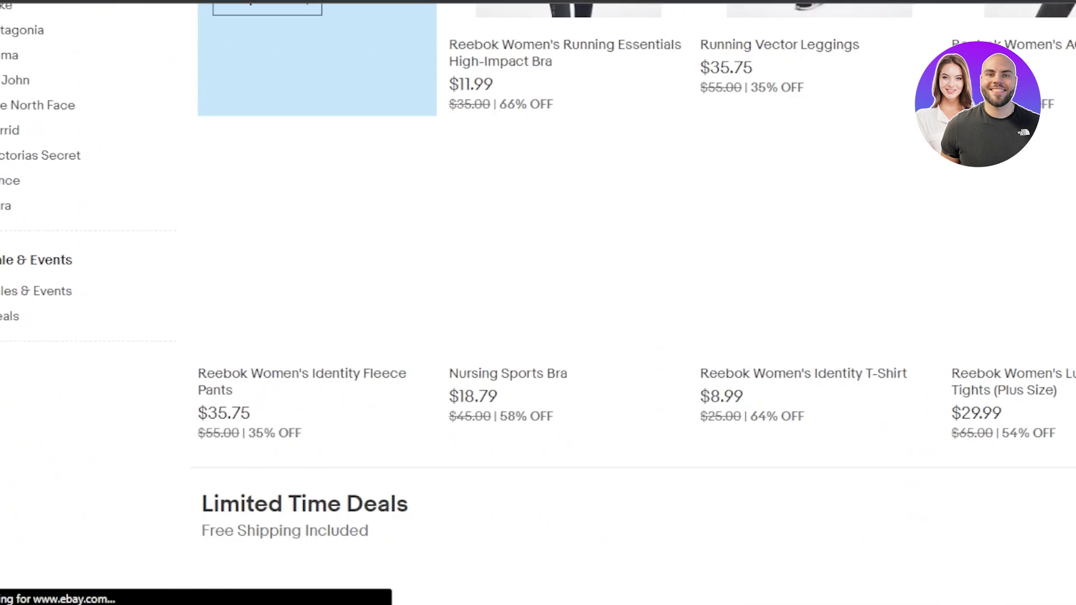
pyautogui.scroll(15, 638, 303)
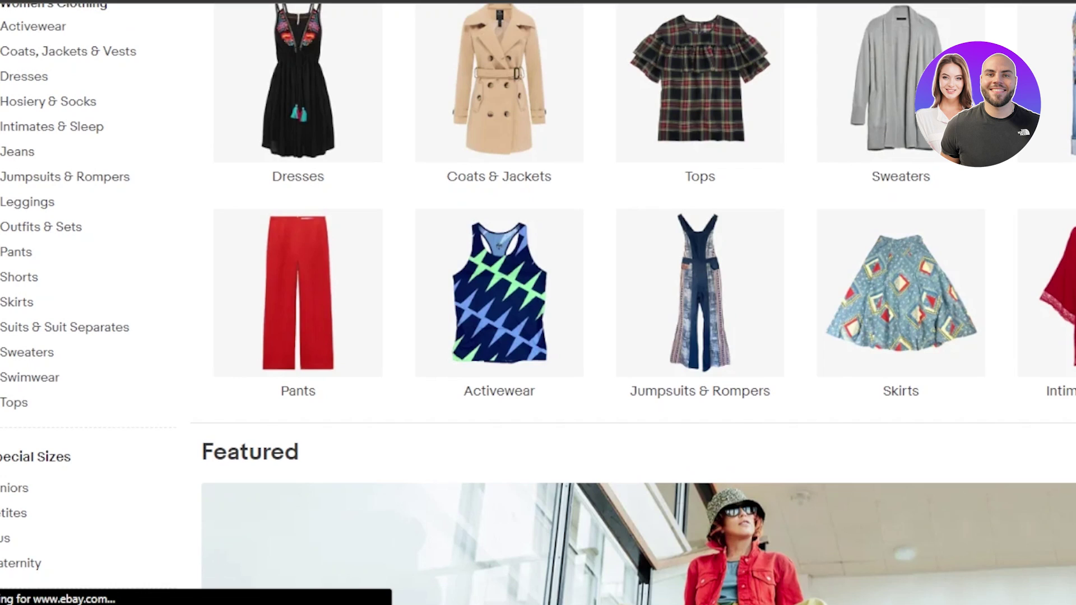
pyautogui.scroll(3, 538, 302)
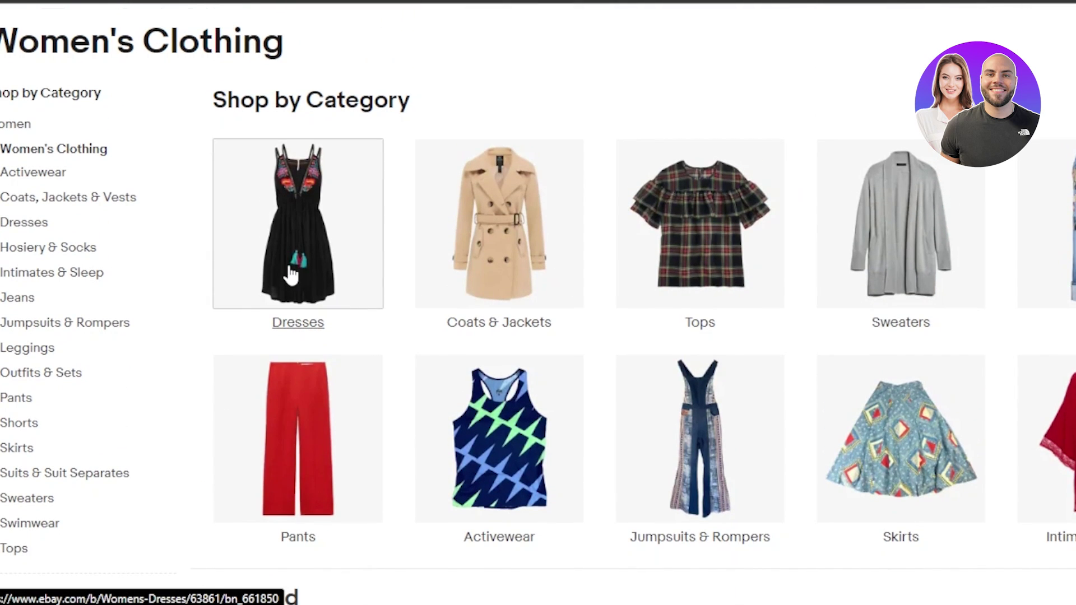
# - Open the Women's Tops category and browse its 5,245,760 listings
pyautogui.click(679, 258)
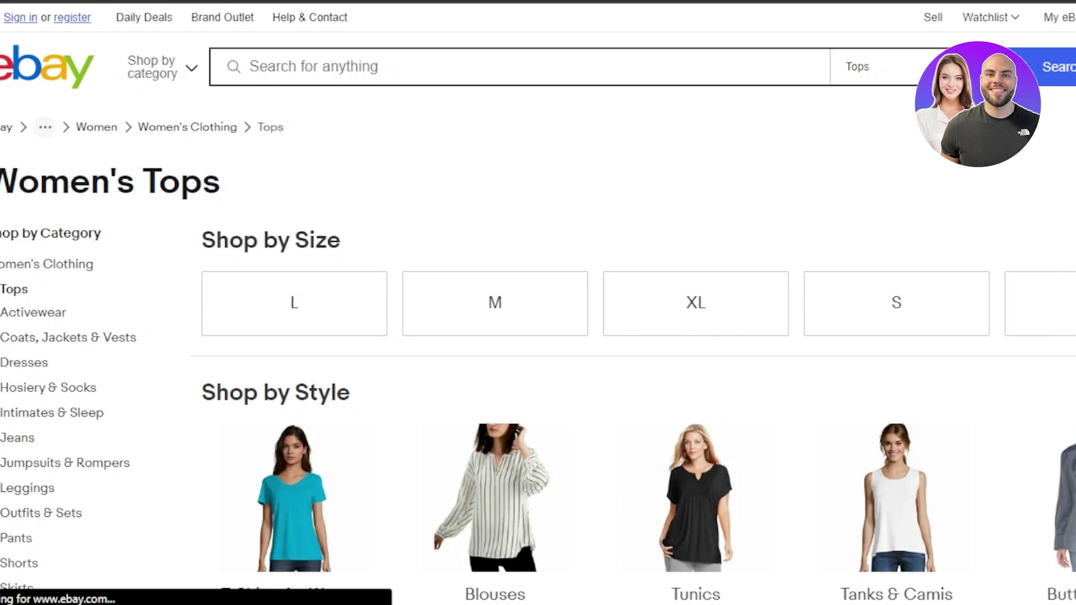
pyautogui.scroll(-10, 538, 303)
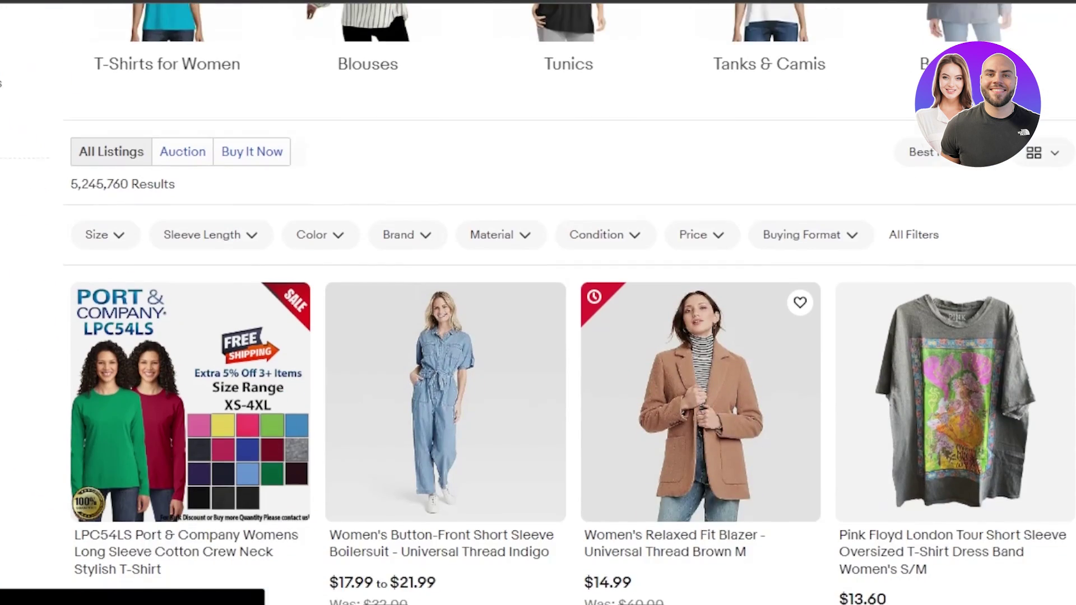
pyautogui.scroll(-10, 538, 303)
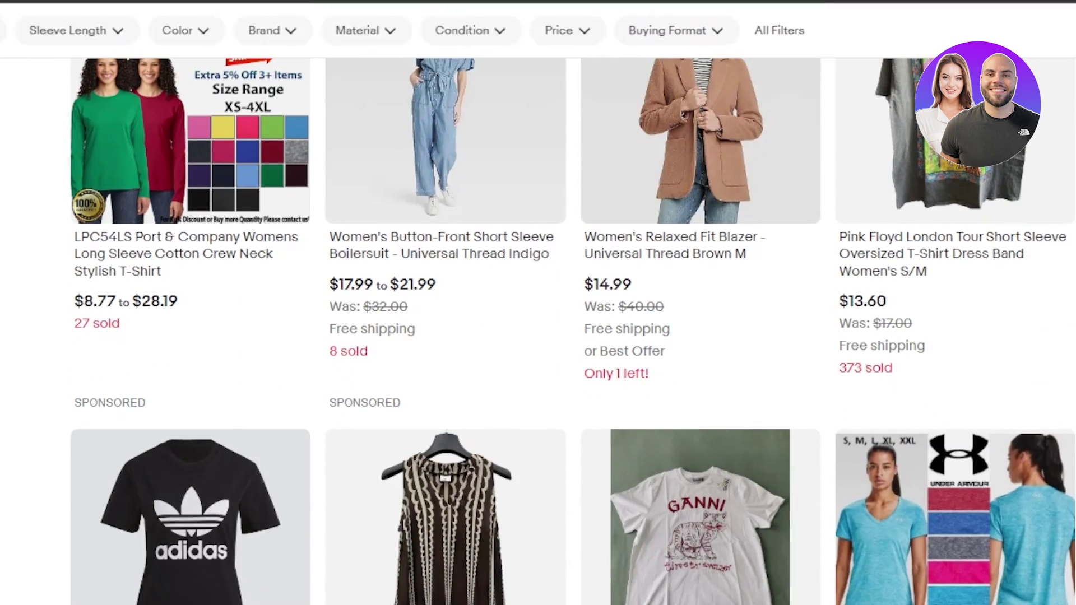
pyautogui.scroll(-10, 538, 330)
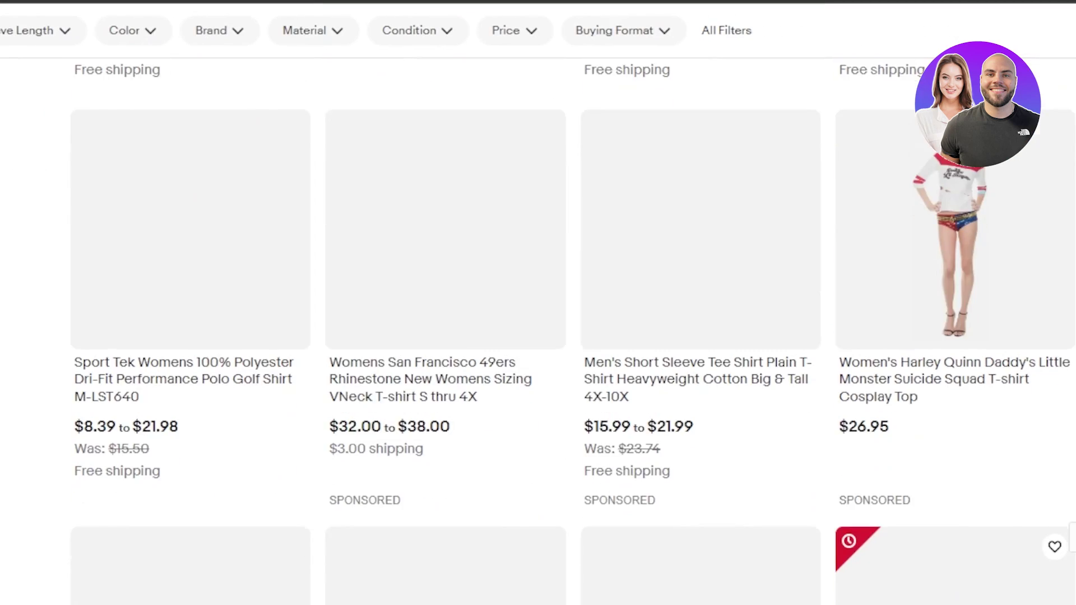
pyautogui.scroll(15, 538, 302)
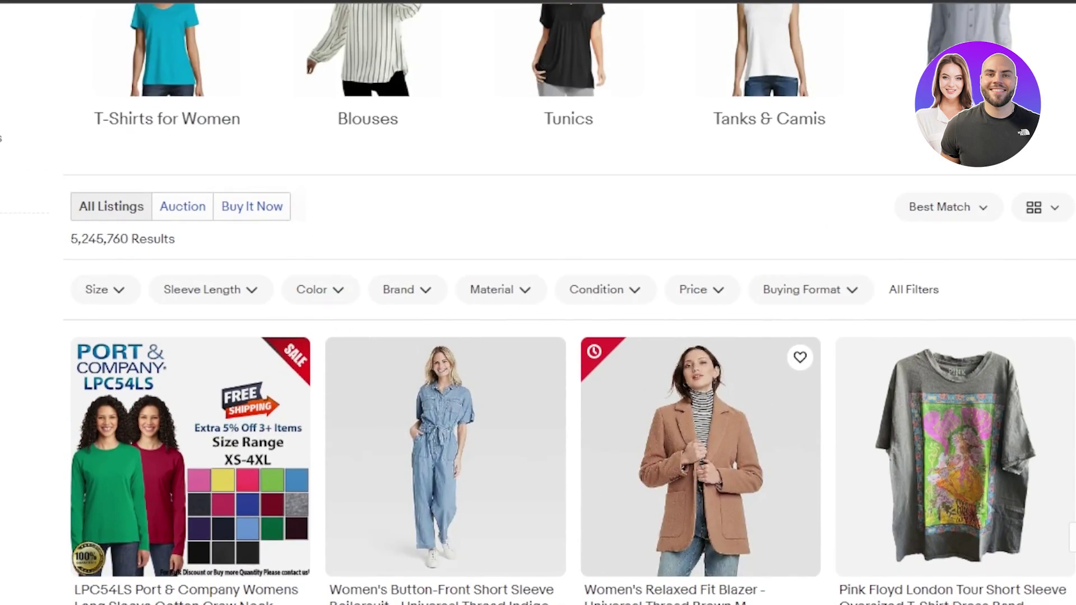
pyautogui.scroll(-5, 538, 303)
pyautogui.scroll(-2, 819, 342)
pyautogui.scroll(3, 820, 342)
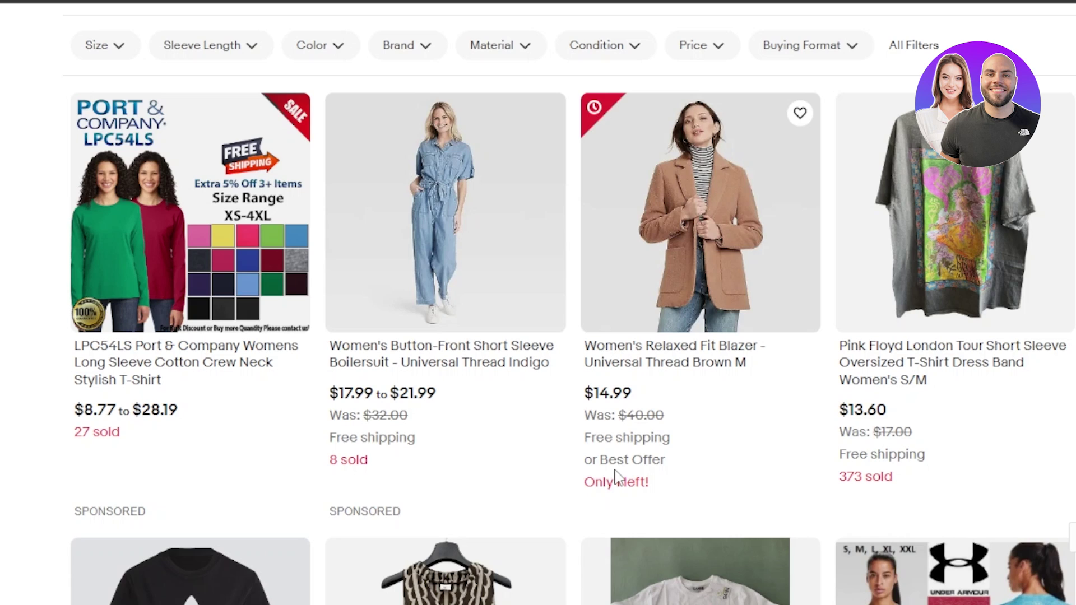
# - Open the Women's Relaxed Fit Blazer - Universal Thread Brown M listing and review its details
pyautogui.click(666, 290)
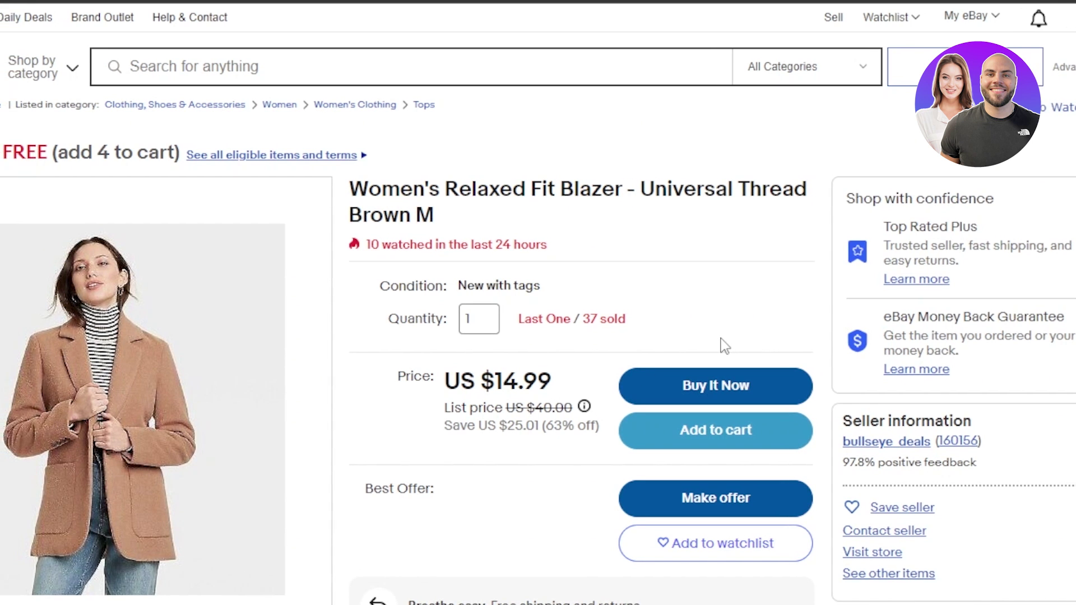
pyautogui.scroll(-20, 538, 303)
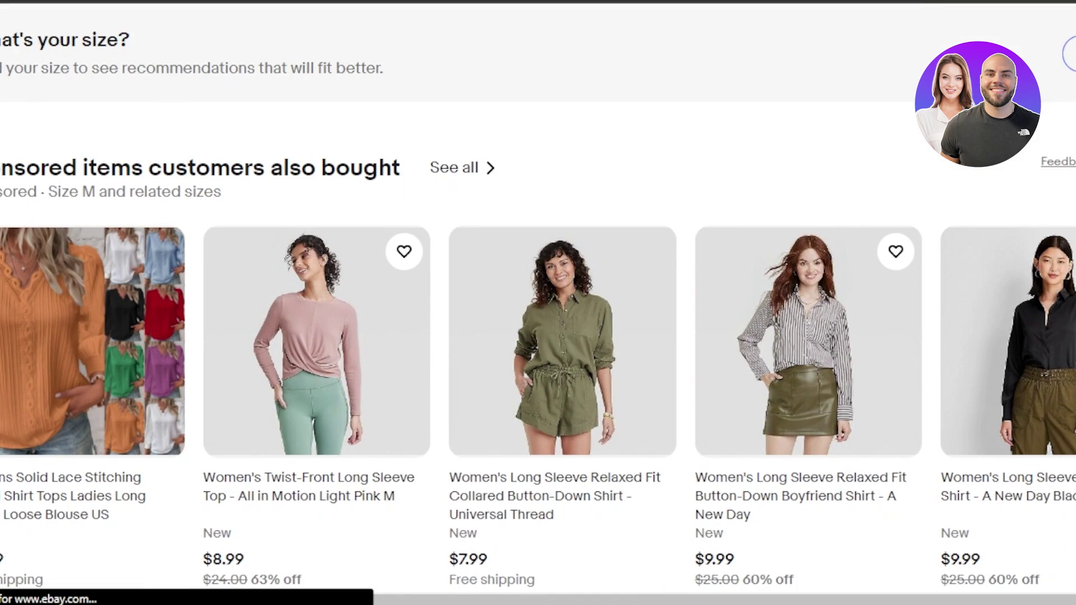
pyautogui.scroll(20, 703, 361)
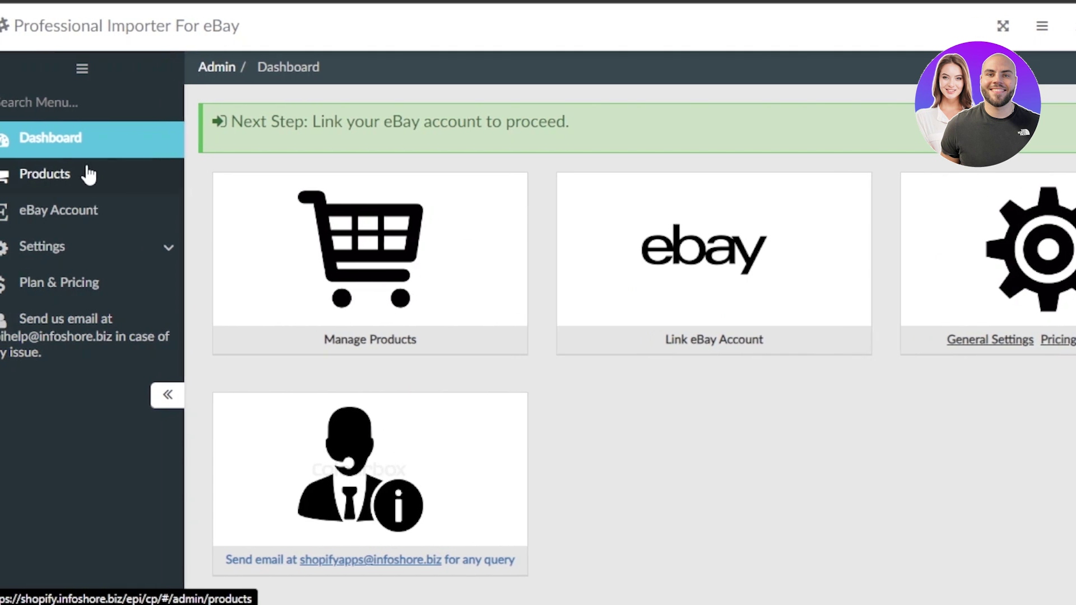
# - View the importer's Products page, then its Plan & Pricing page showing the FREE plan
pyautogui.click(103, 175)
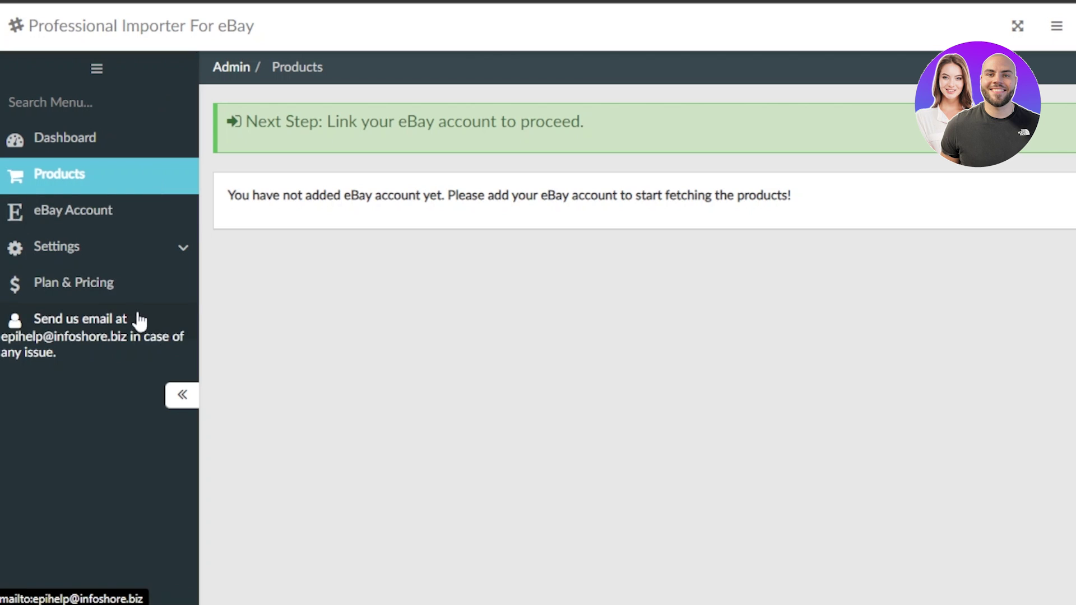
pyautogui.click(124, 297)
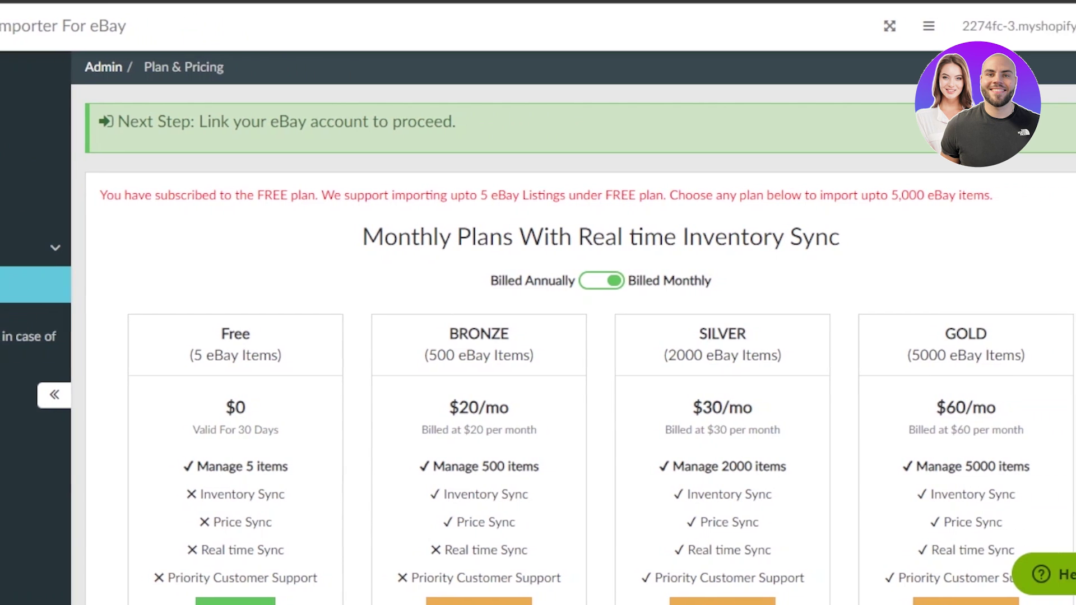
# - Compare the FREE plan's 5-listing limit with the Bronze ($20/mo), Silver and Gold plans
pyautogui.scroll(-1, 537, 303)
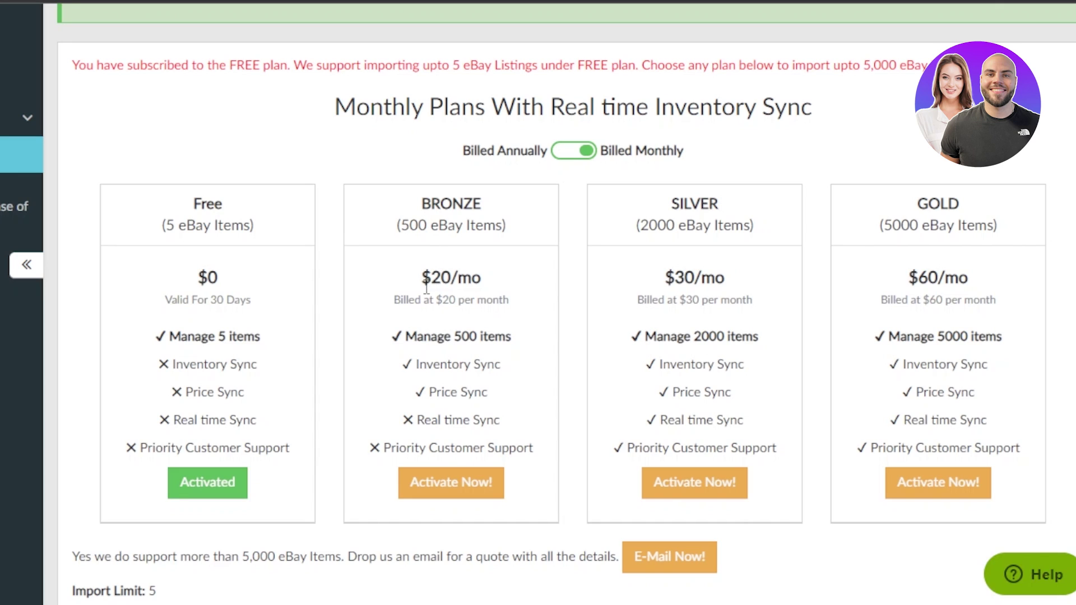
pyautogui.moveTo(423, 280); pyautogui.dragTo(507, 284)
pyautogui.click(510, 286)
pyautogui.scroll(-3, 538, 303)
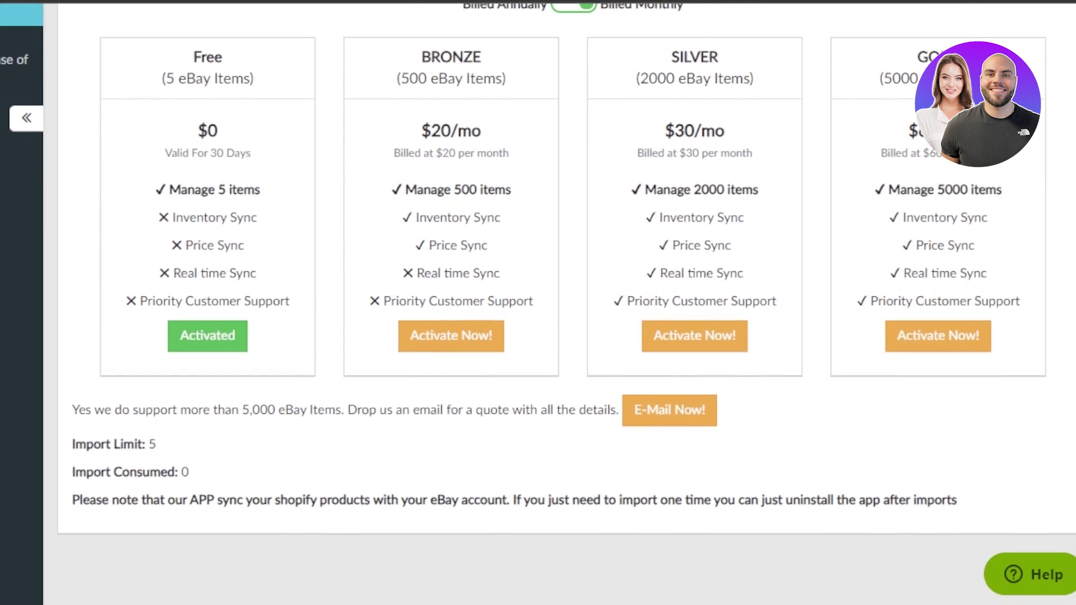
pyautogui.scroll(5, 538, 303)
pyautogui.scroll(-5, 537, 302)
pyautogui.scroll(5, 527, 263)
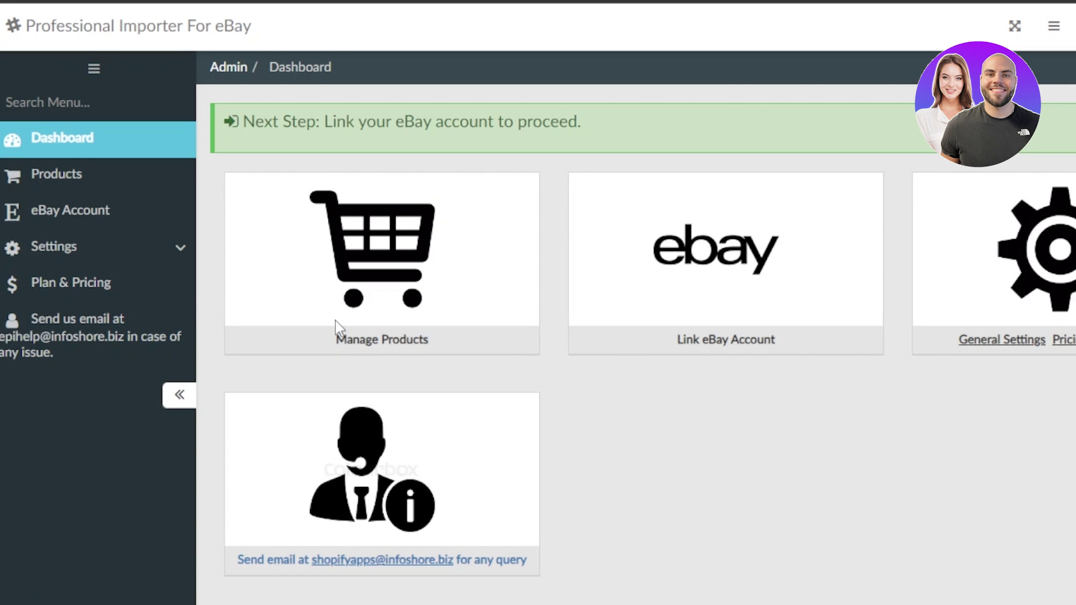
pyautogui.scroll(-7, 749, 190)
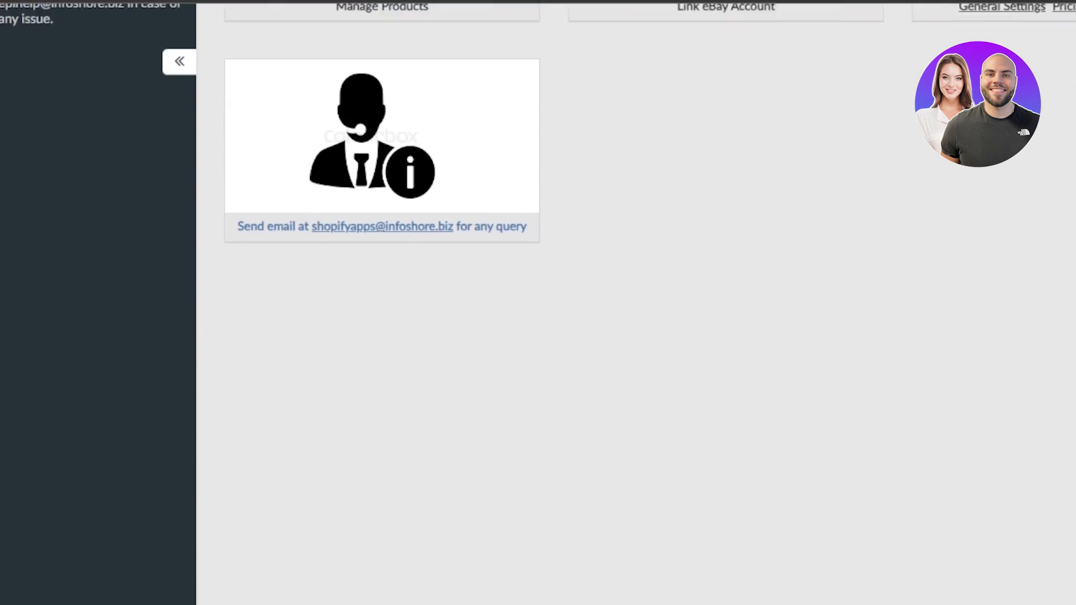
pyautogui.scroll(7, 749, 190)
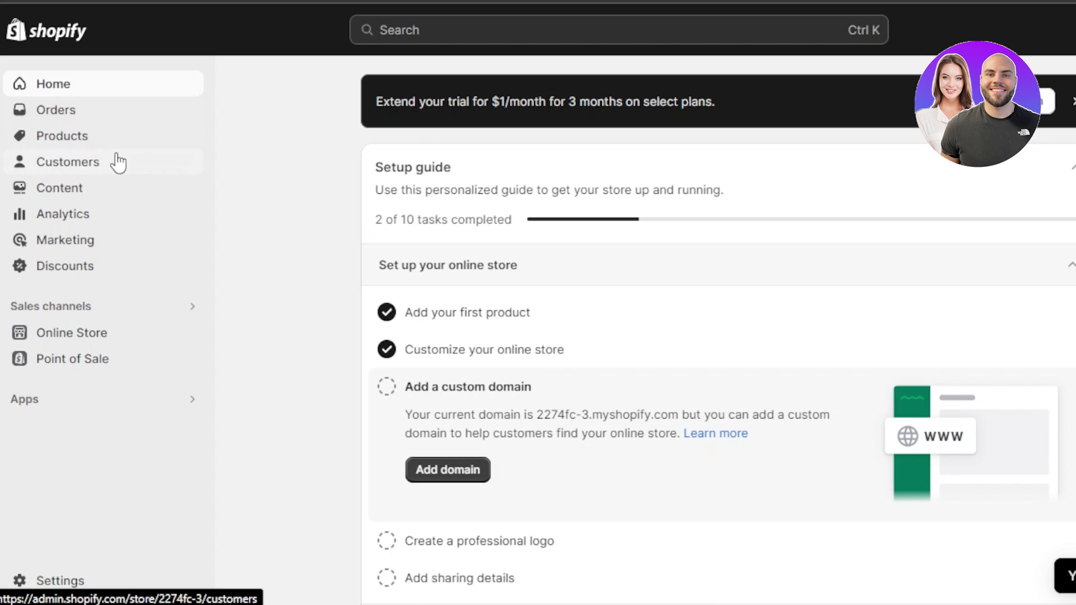
# - Go to the store's Settings and open the Apps and sales channels section
pyautogui.click(89, 583)
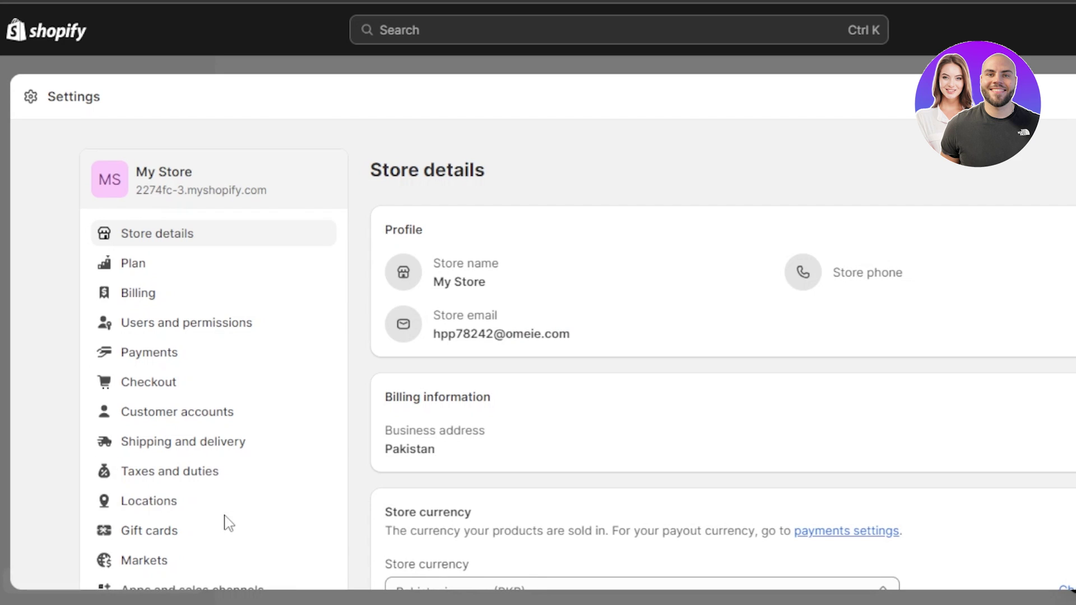
pyautogui.scroll(-3, 471, 367)
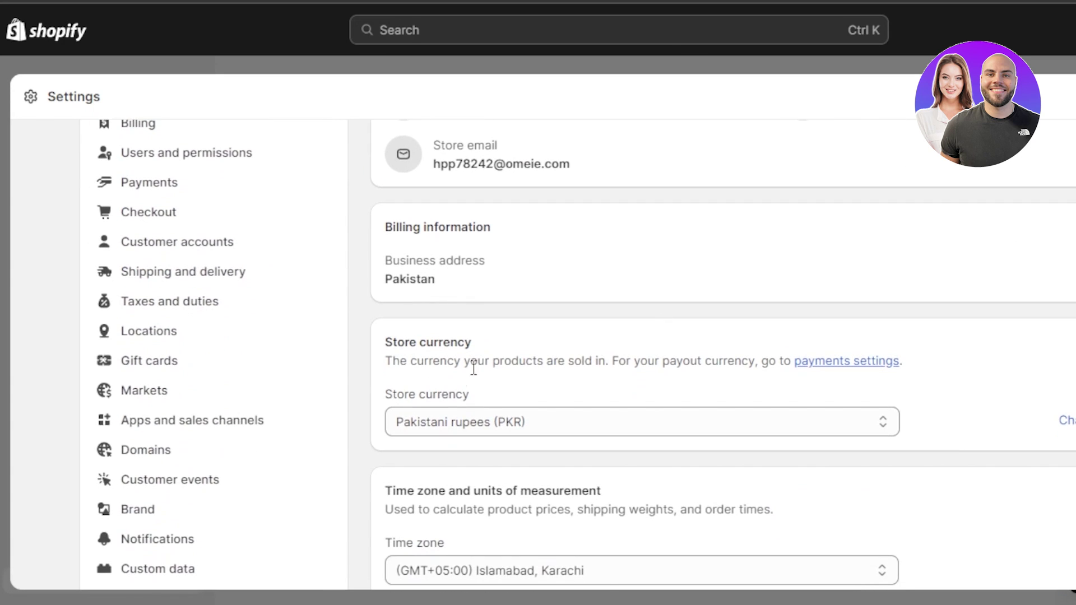
pyautogui.click(130, 426)
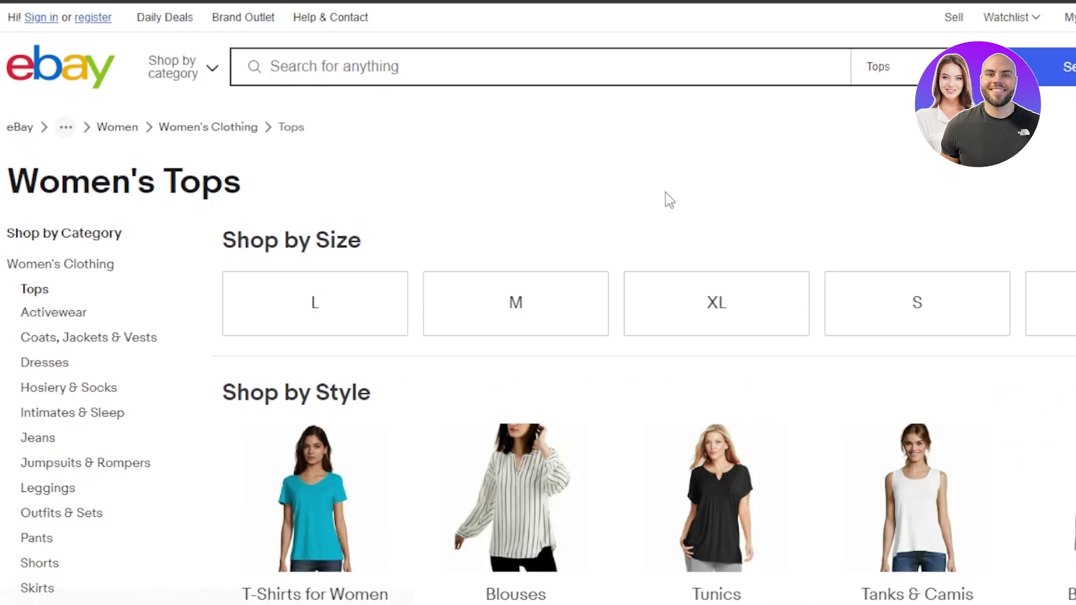
# - Go to the eBay homepage and browse its deals and the recently viewed blazer
pyautogui.click(62, 96)
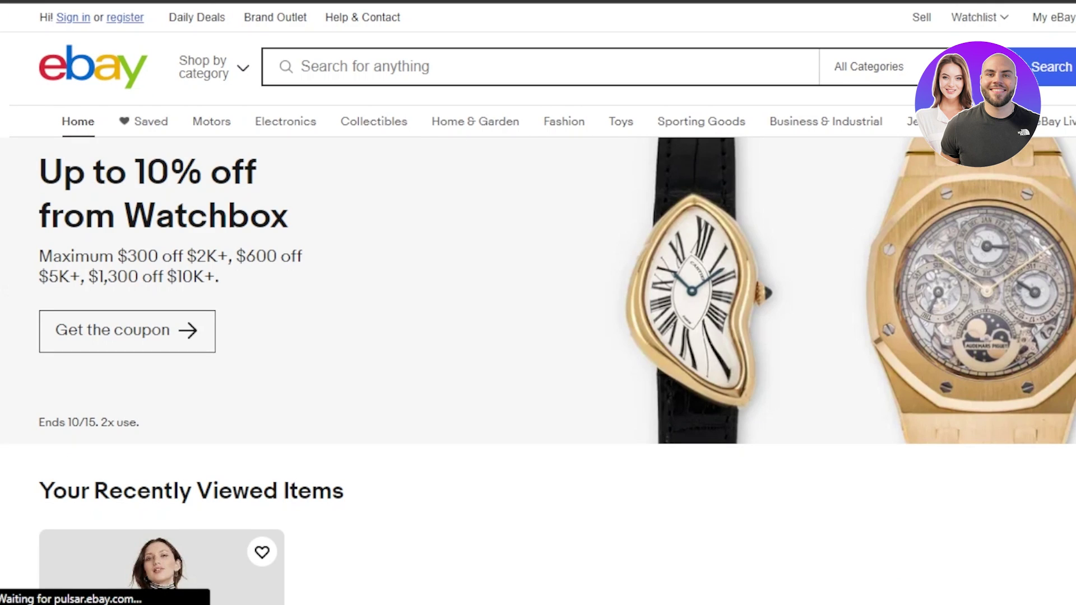
pyautogui.scroll(-10, 5, 291)
pyautogui.scroll(-12, 538, 304)
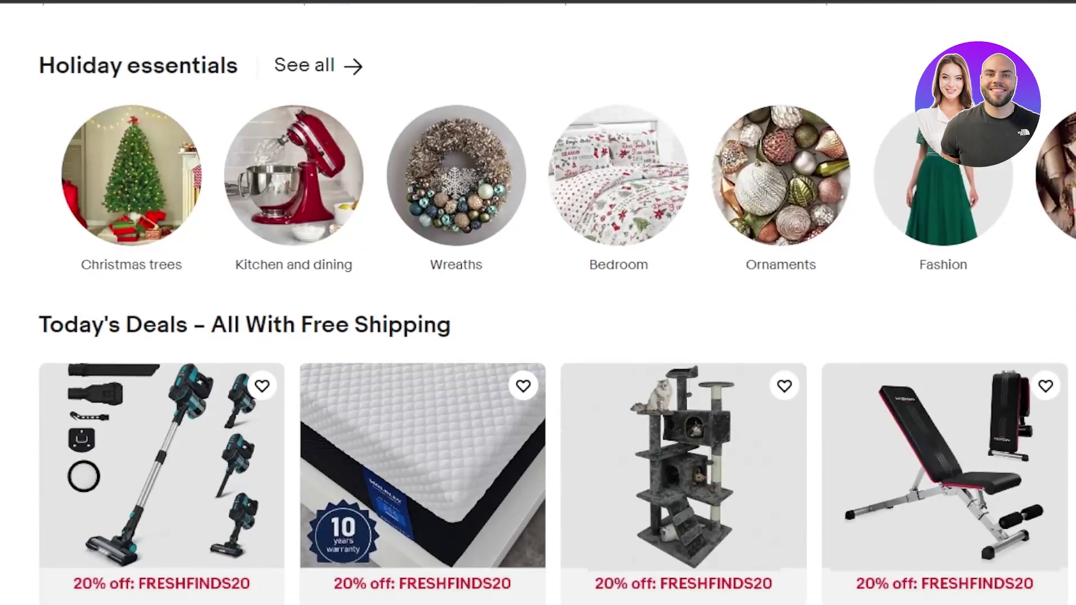
pyautogui.scroll(-4, 538, 304)
pyautogui.scroll(-15, 84, 30)
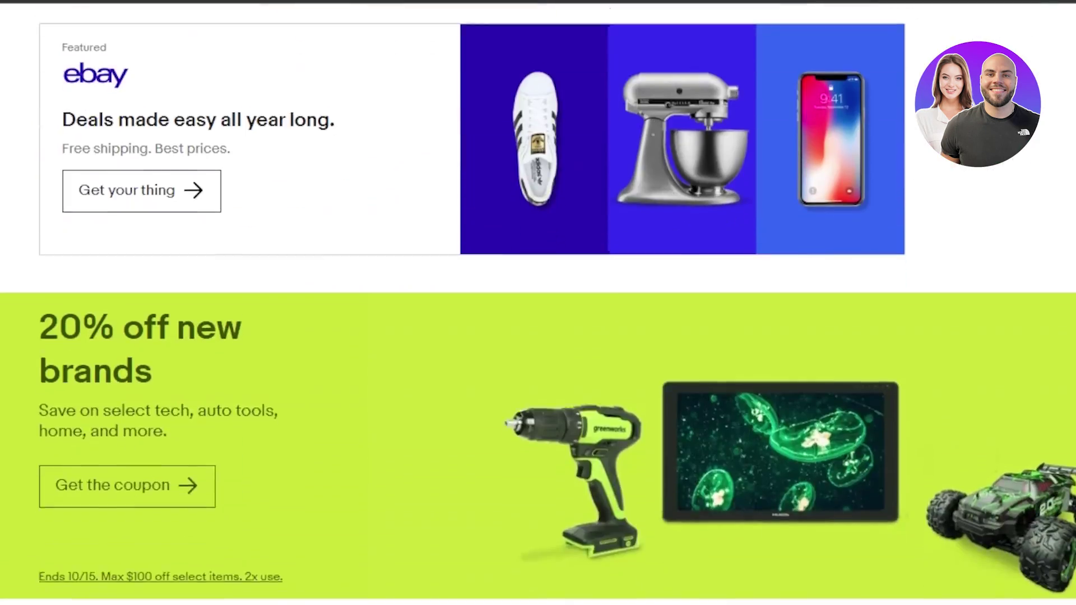
pyautogui.scroll(6, 488, 187)
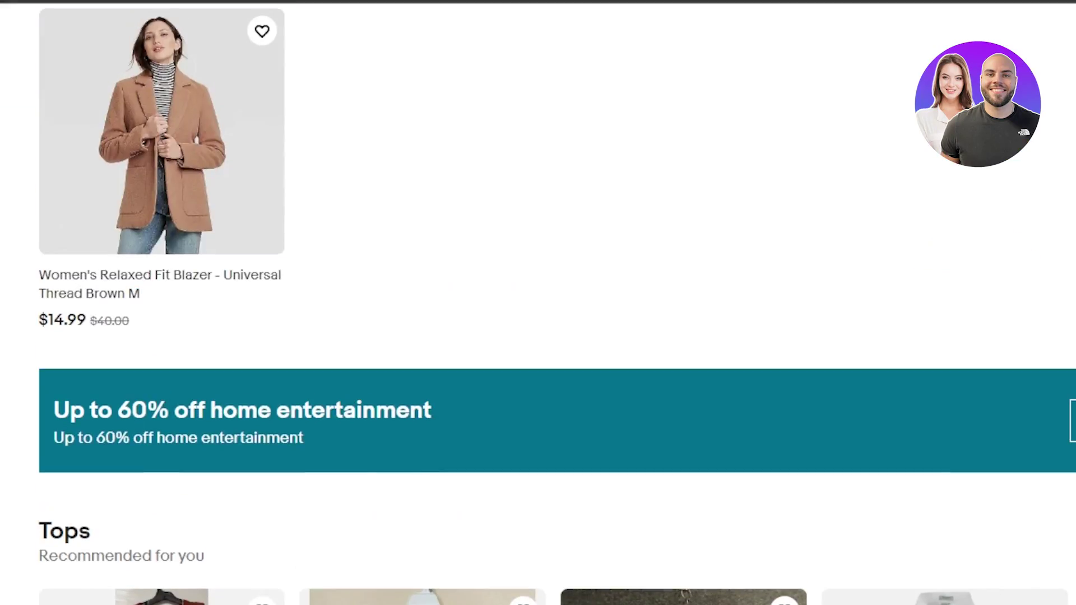
pyautogui.scroll(-8, 488, 187)
pyautogui.scroll(-20, 488, 188)
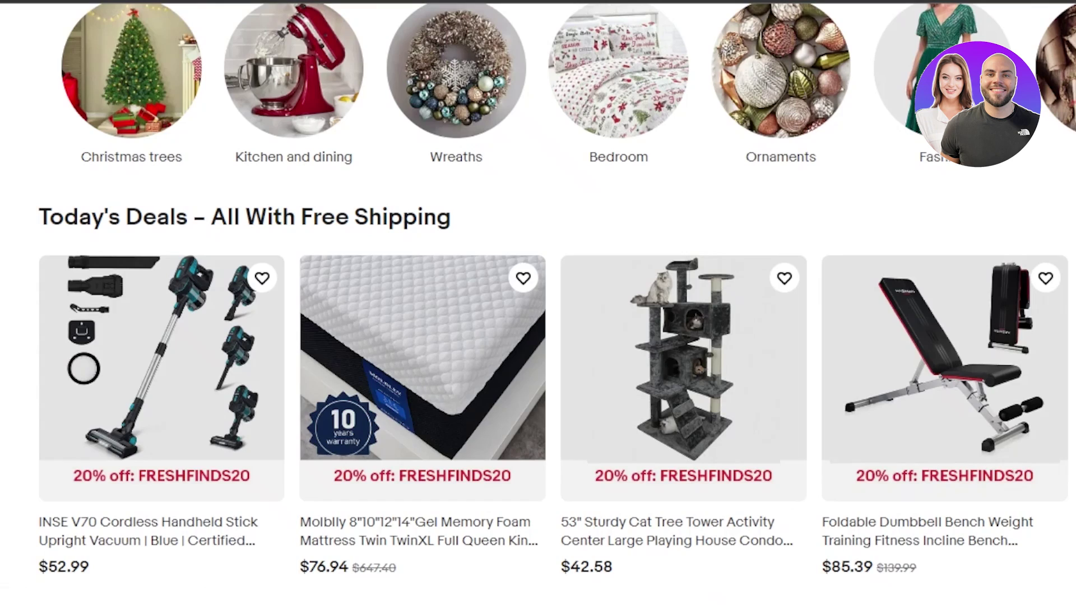
pyautogui.scroll(10, 488, 188)
pyautogui.scroll(15, 488, 188)
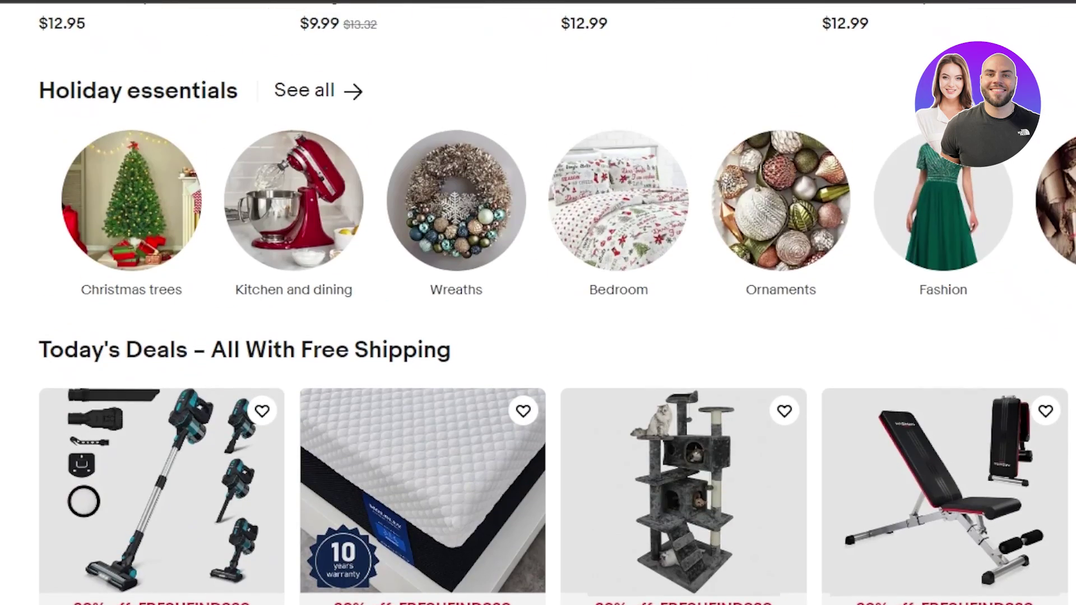
pyautogui.scroll(5, 487, 188)
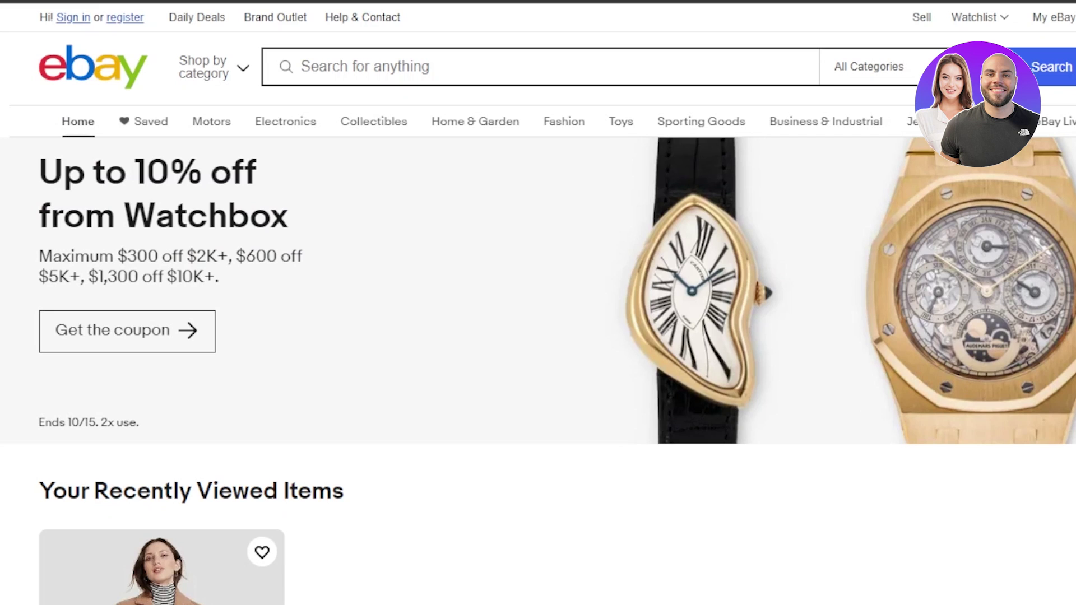
pyautogui.scroll(-20, 487, 188)
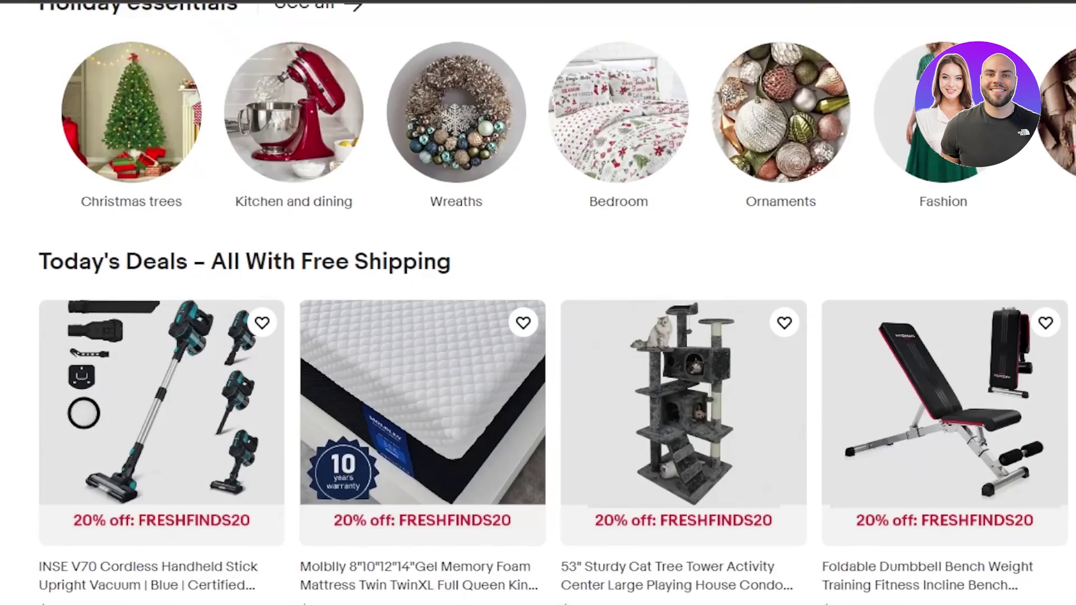
pyautogui.scroll(-4, 488, 187)
pyautogui.scroll(18, 487, 188)
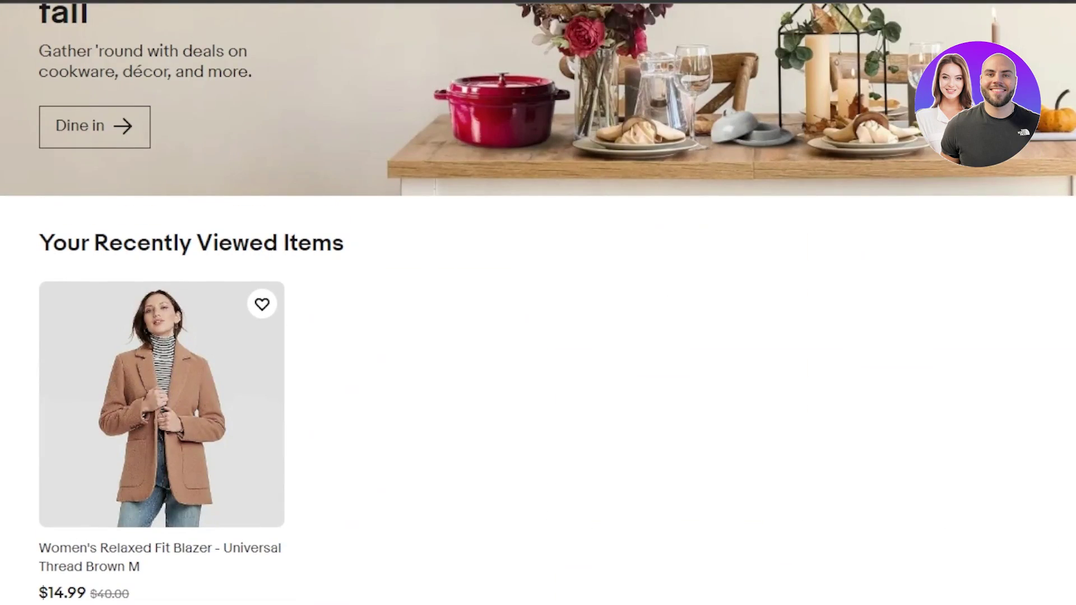